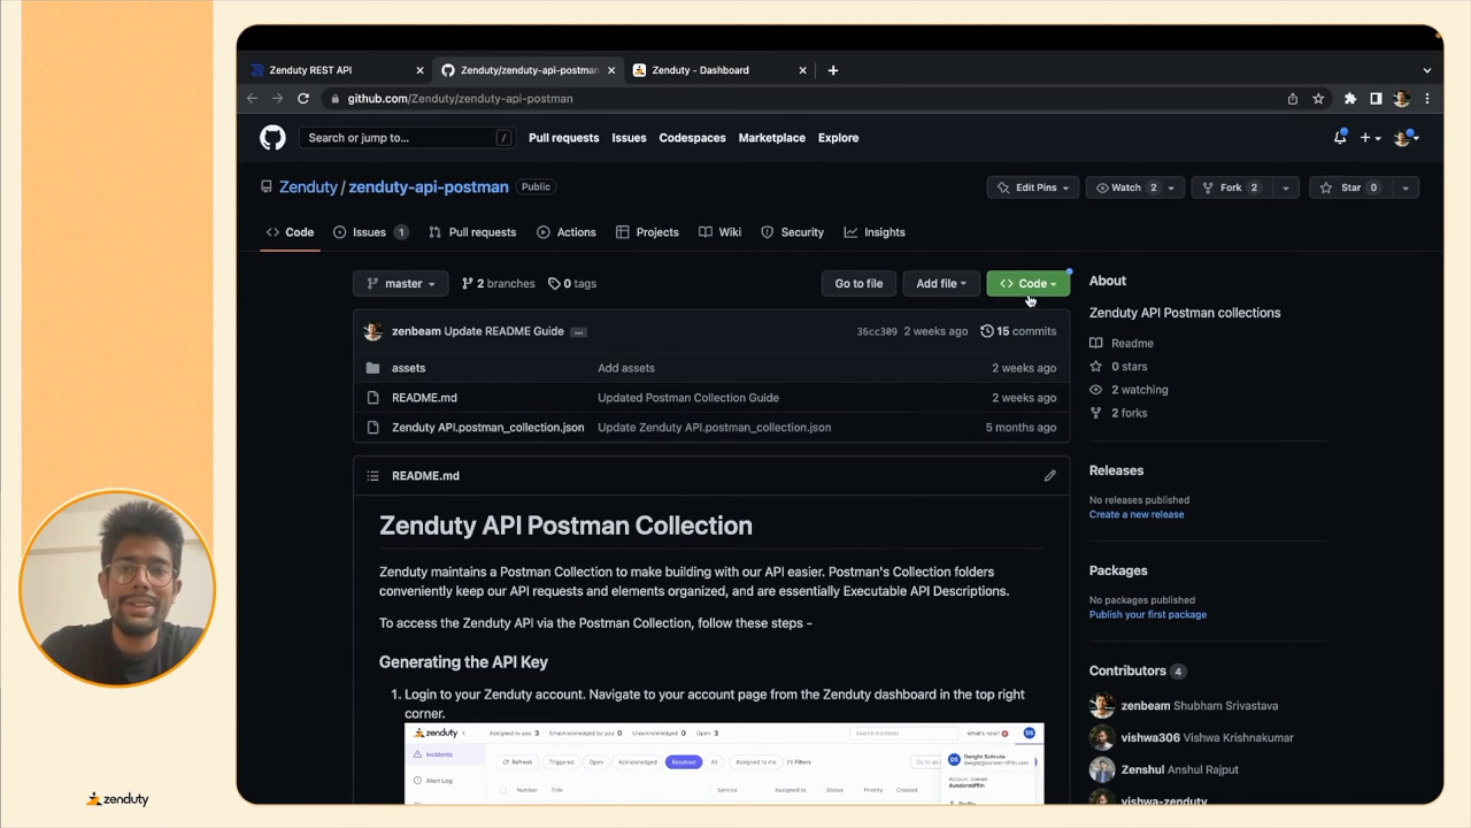
# - View the clone and download options of the zenduty-api-postman repository
pyautogui.click(1029, 284)
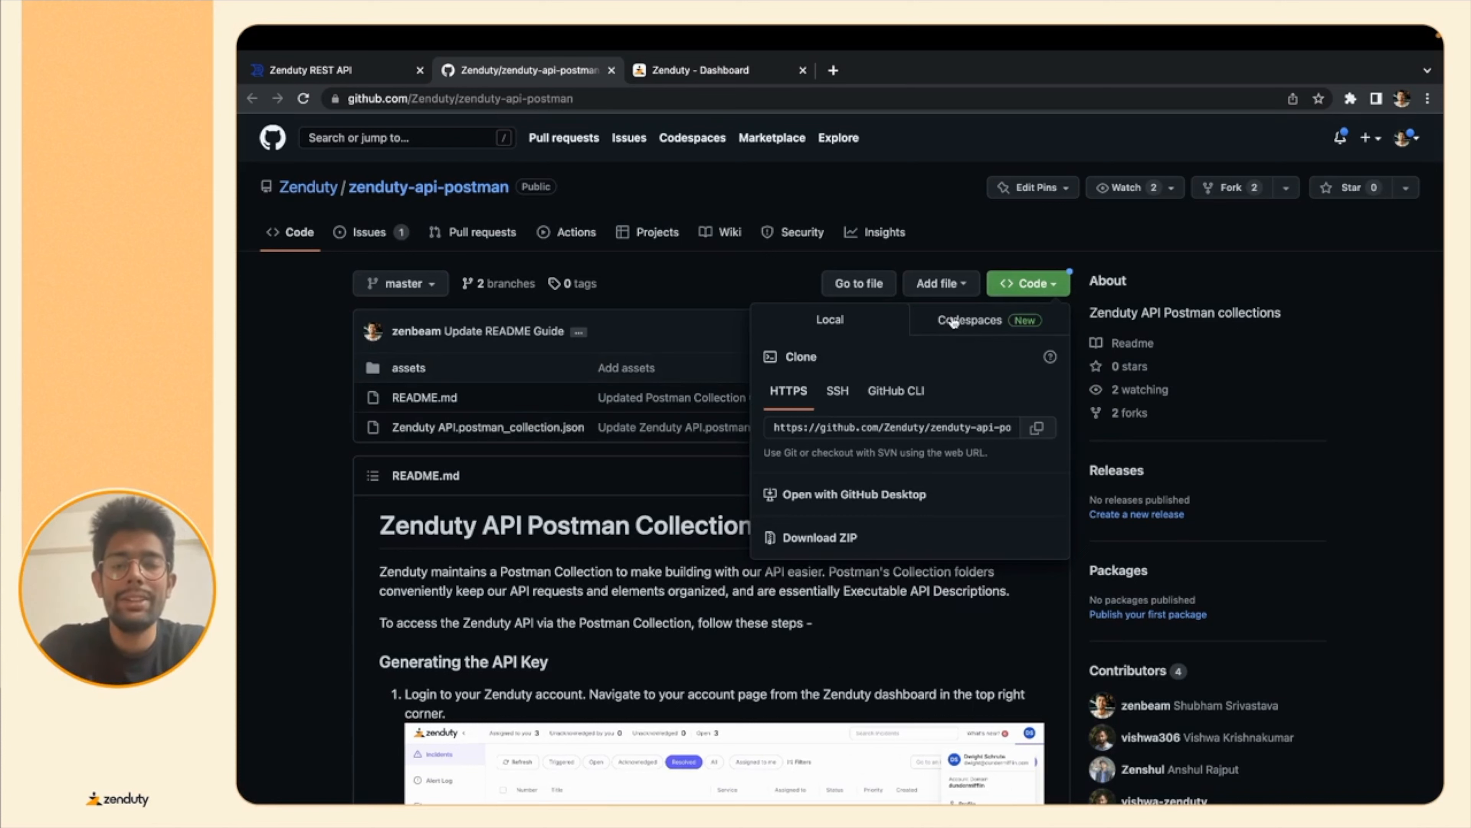
pyautogui.click(777, 286)
# - Switch to Postman and import the Zenduty API Postman collection JSON file from the zenduty-api-postman folder
pyautogui.hotkey('ctrl', 'Right')
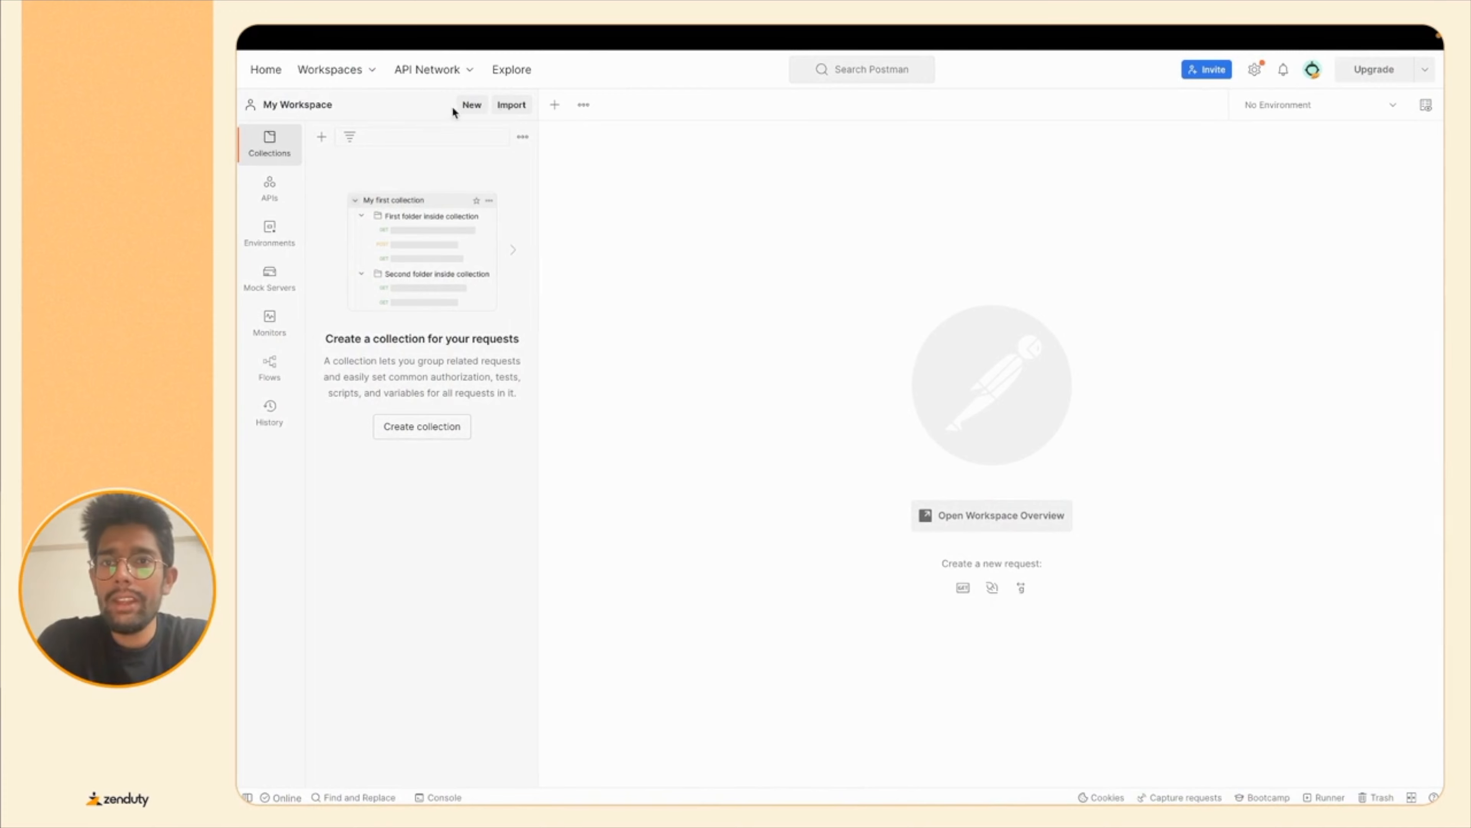
pyautogui.click(503, 107)
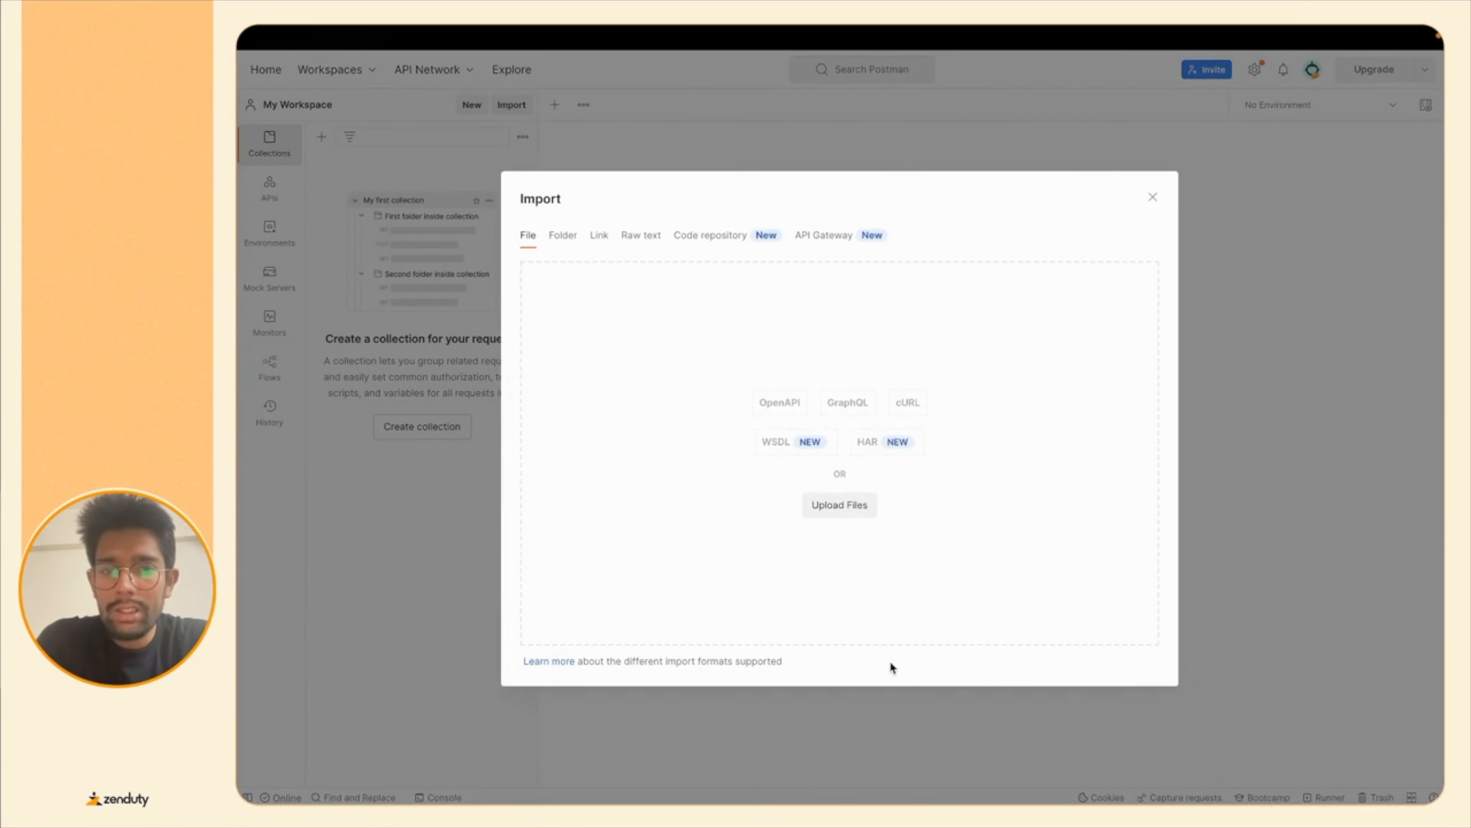
pyautogui.click(813, 508)
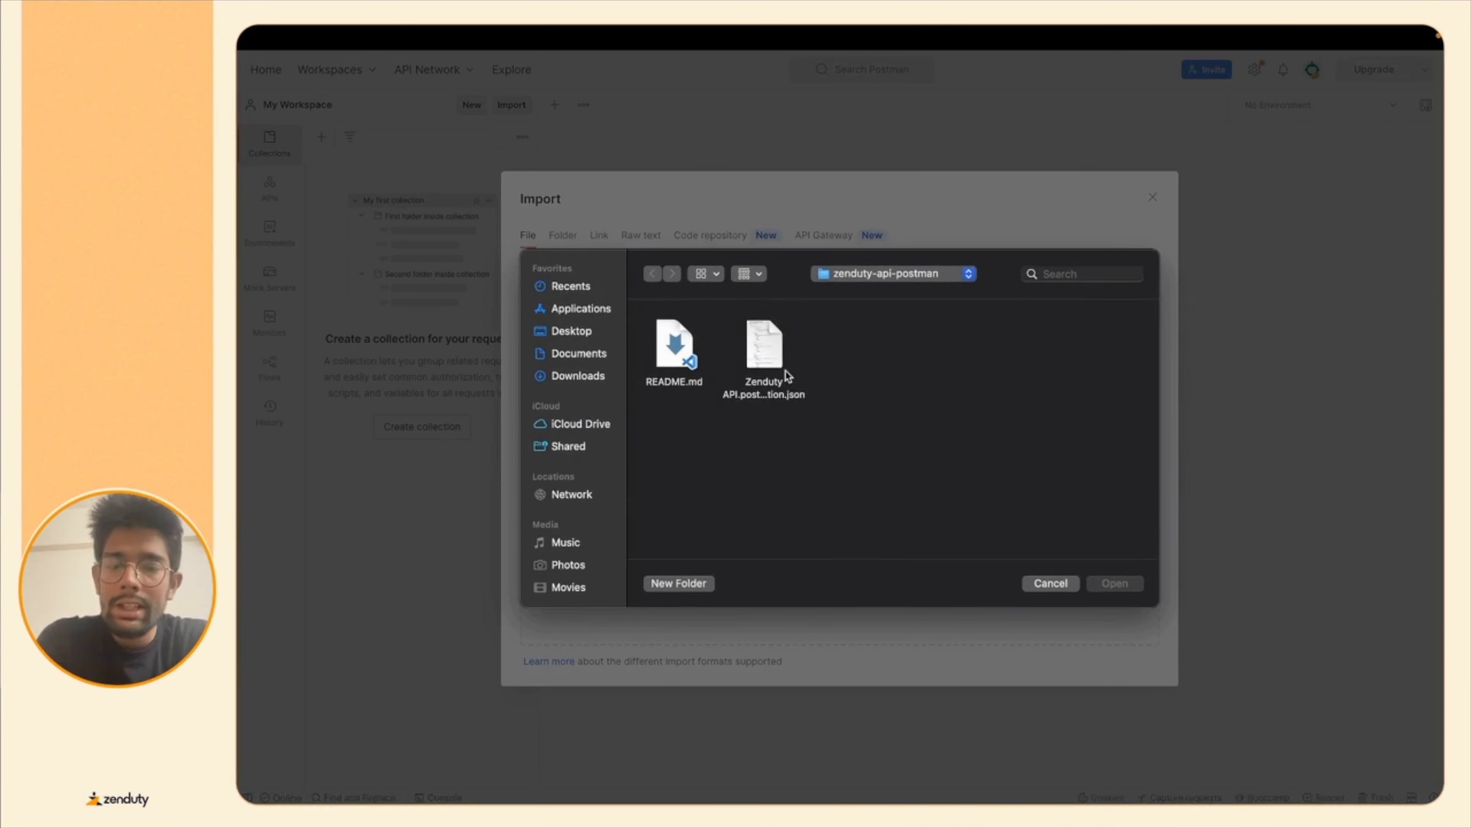
pyautogui.click(770, 362)
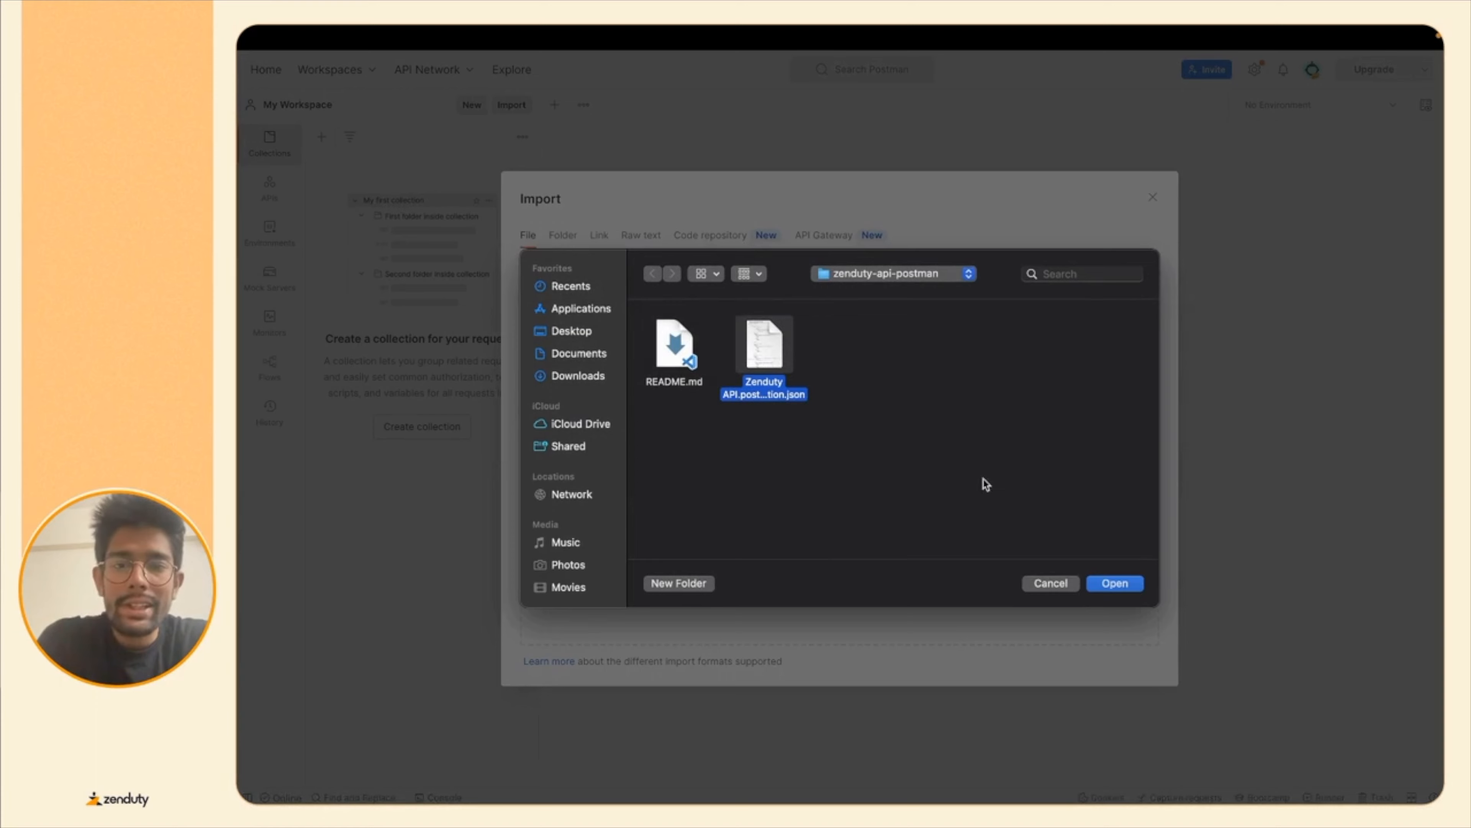
pyautogui.click(1106, 587)
pyautogui.click(1113, 648)
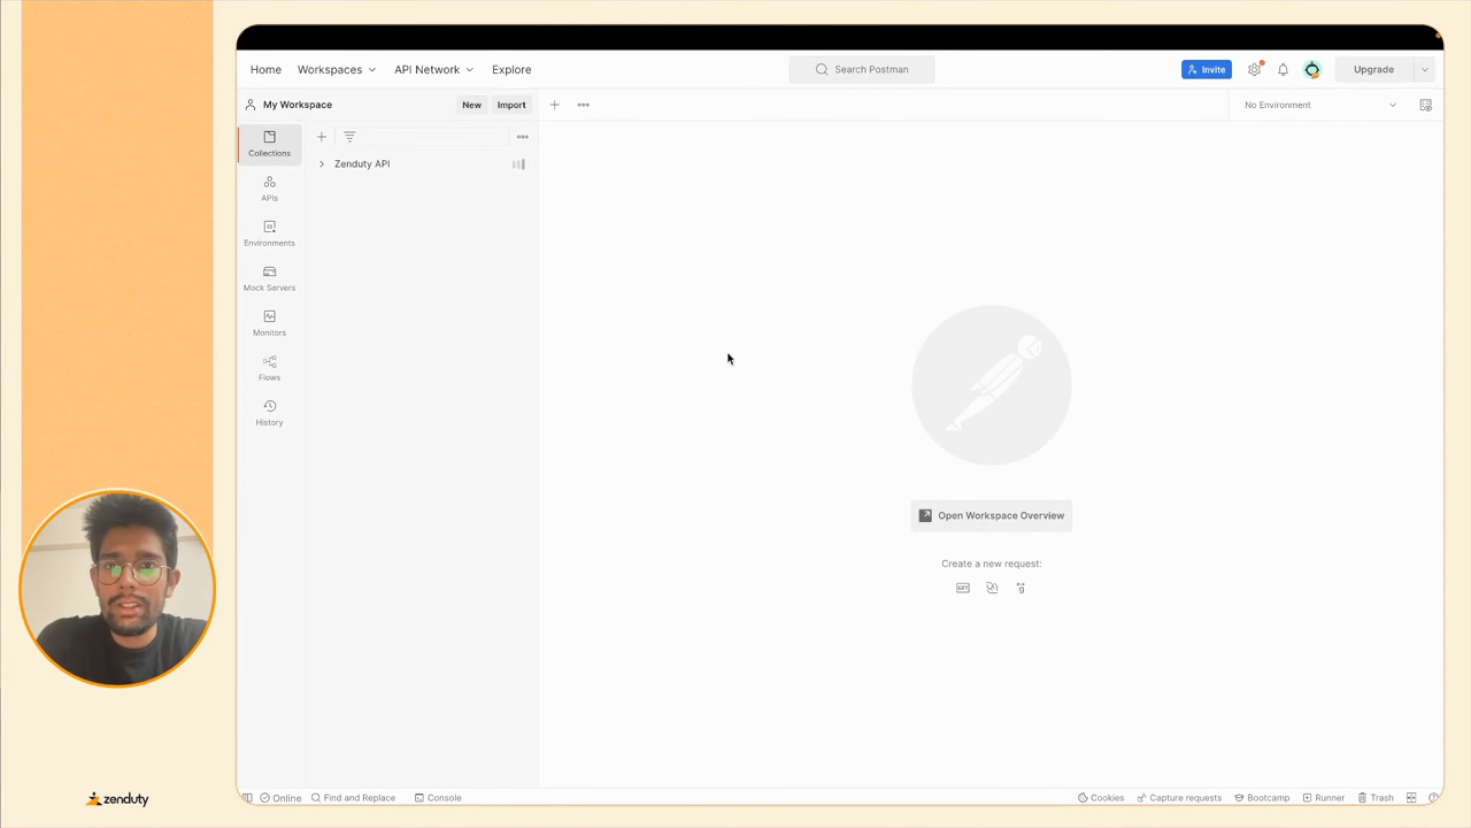
# - Expand the Zenduty API collection and look through the requests in its Account Members and Schedules folders
pyautogui.click(322, 164)
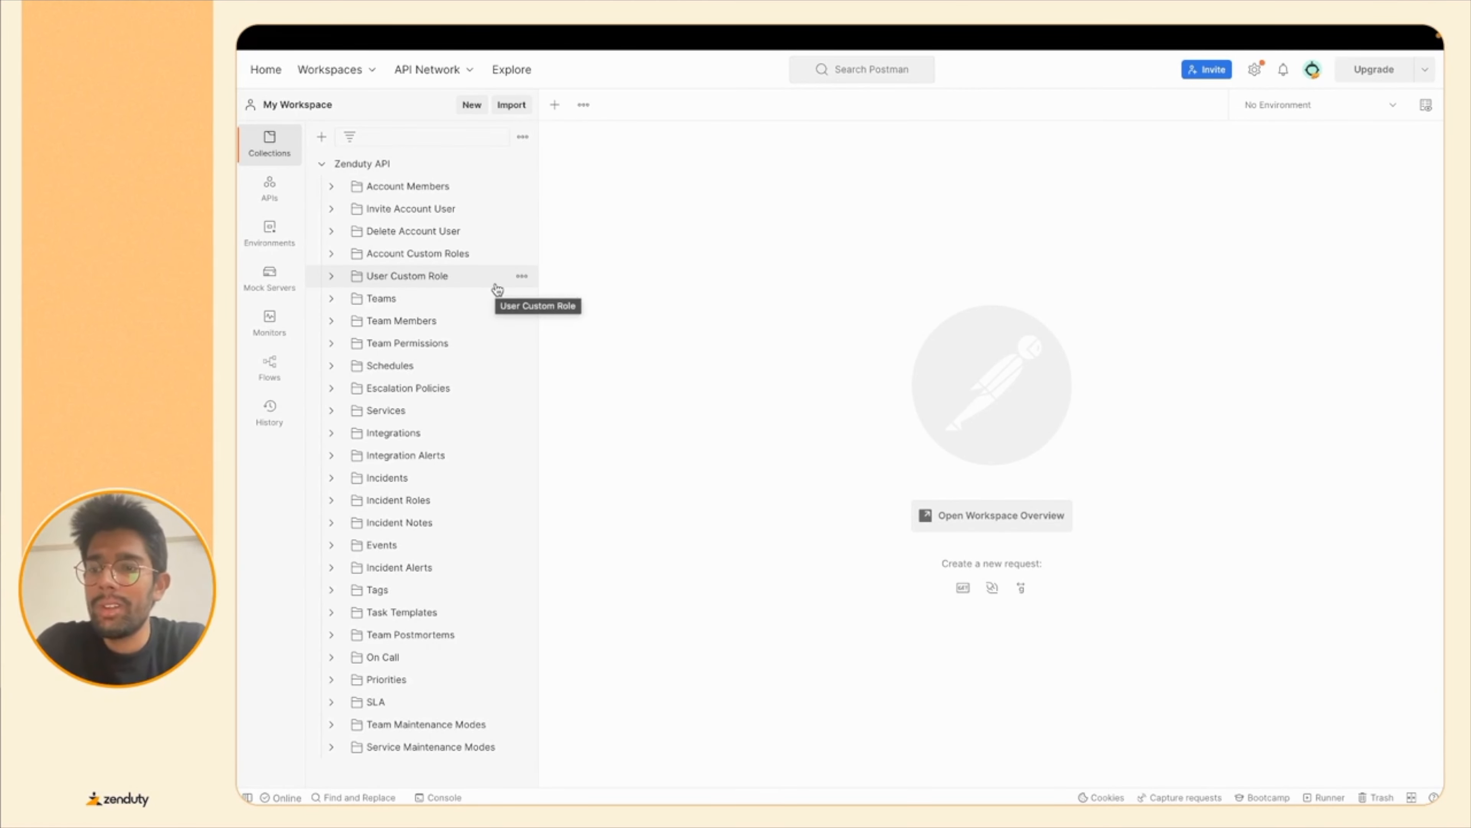
pyautogui.click(332, 189)
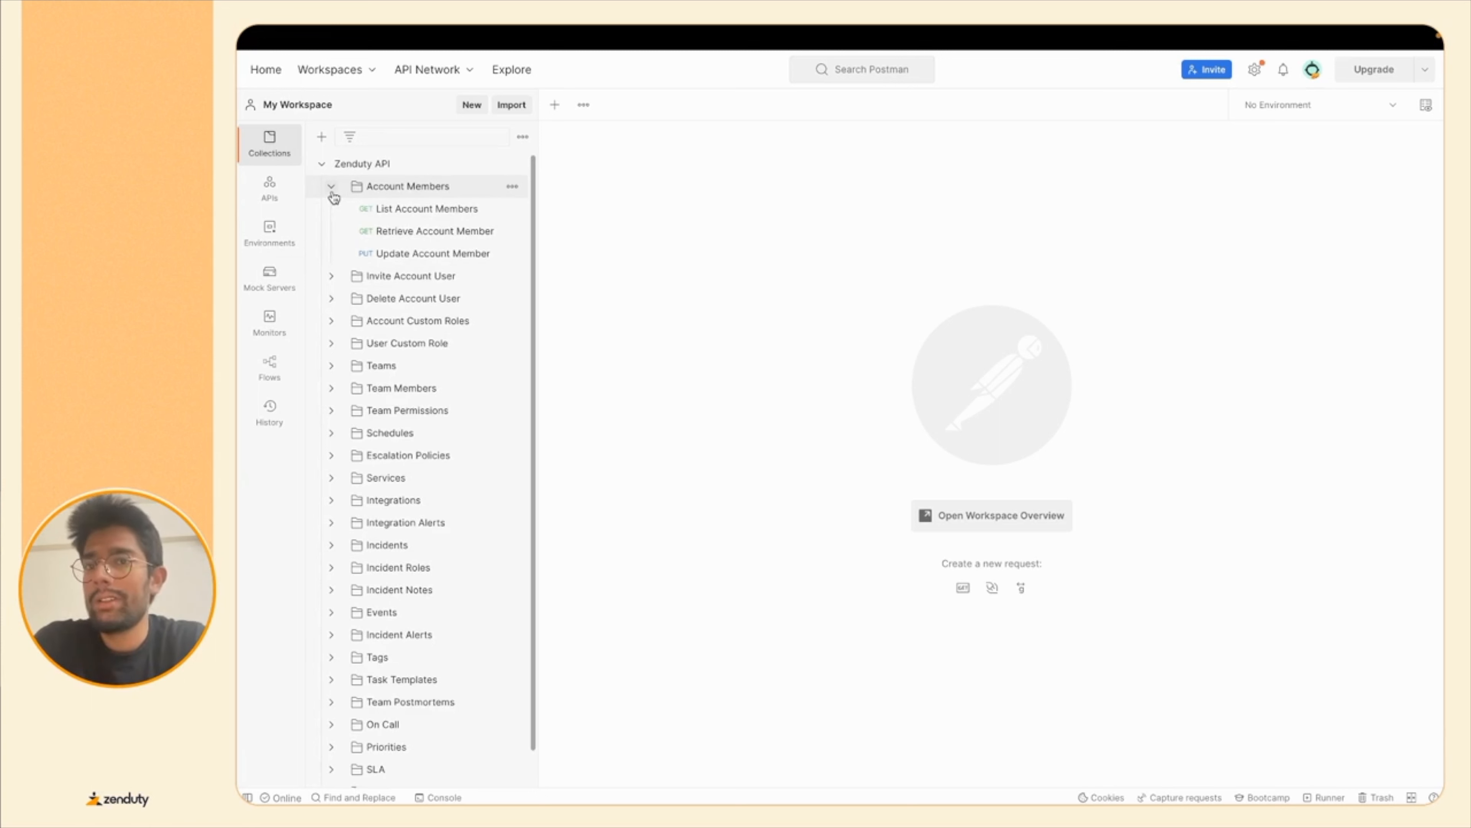
pyautogui.click(332, 190)
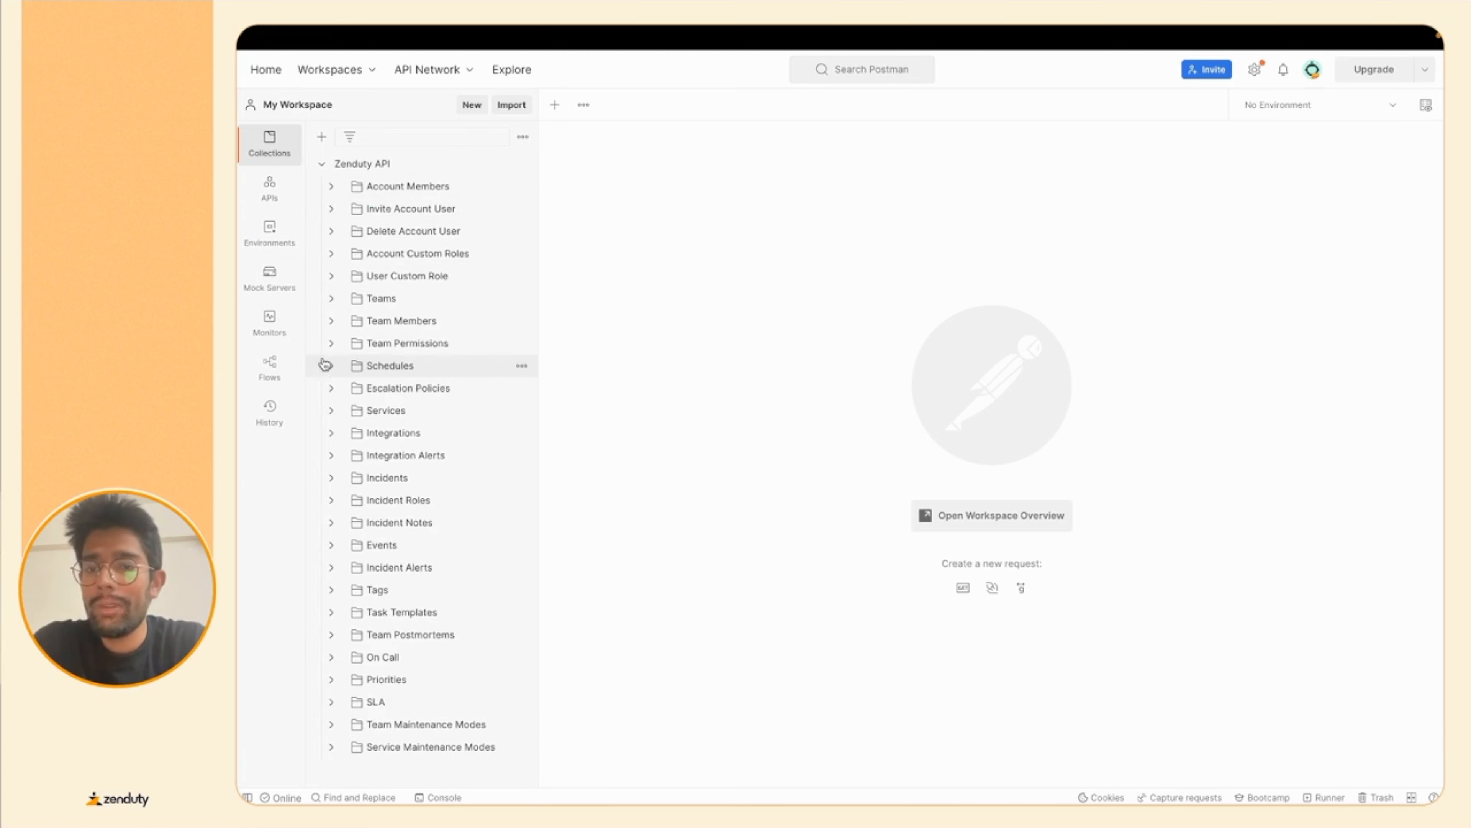
pyautogui.click(333, 365)
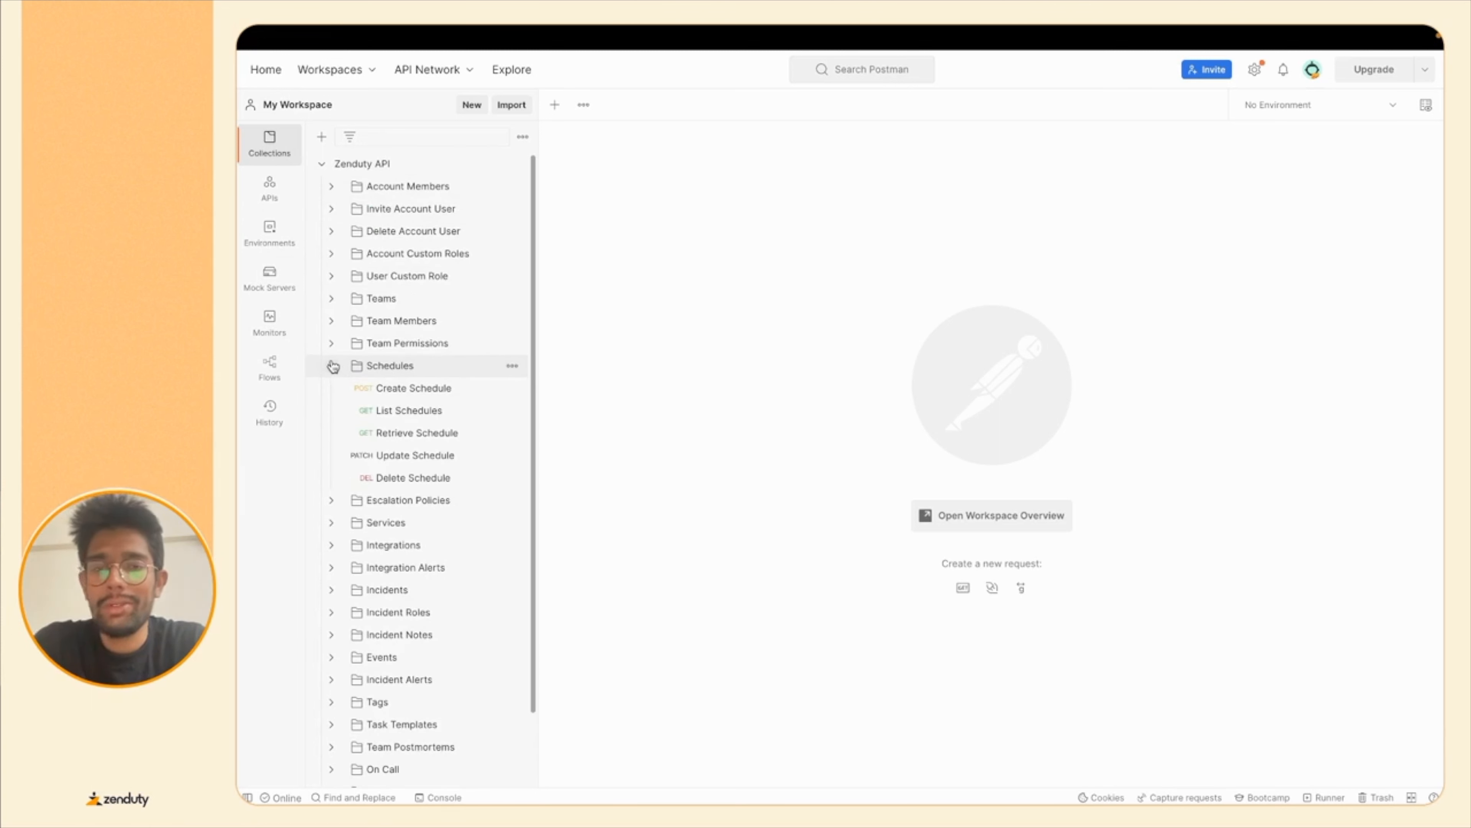
pyautogui.click(332, 366)
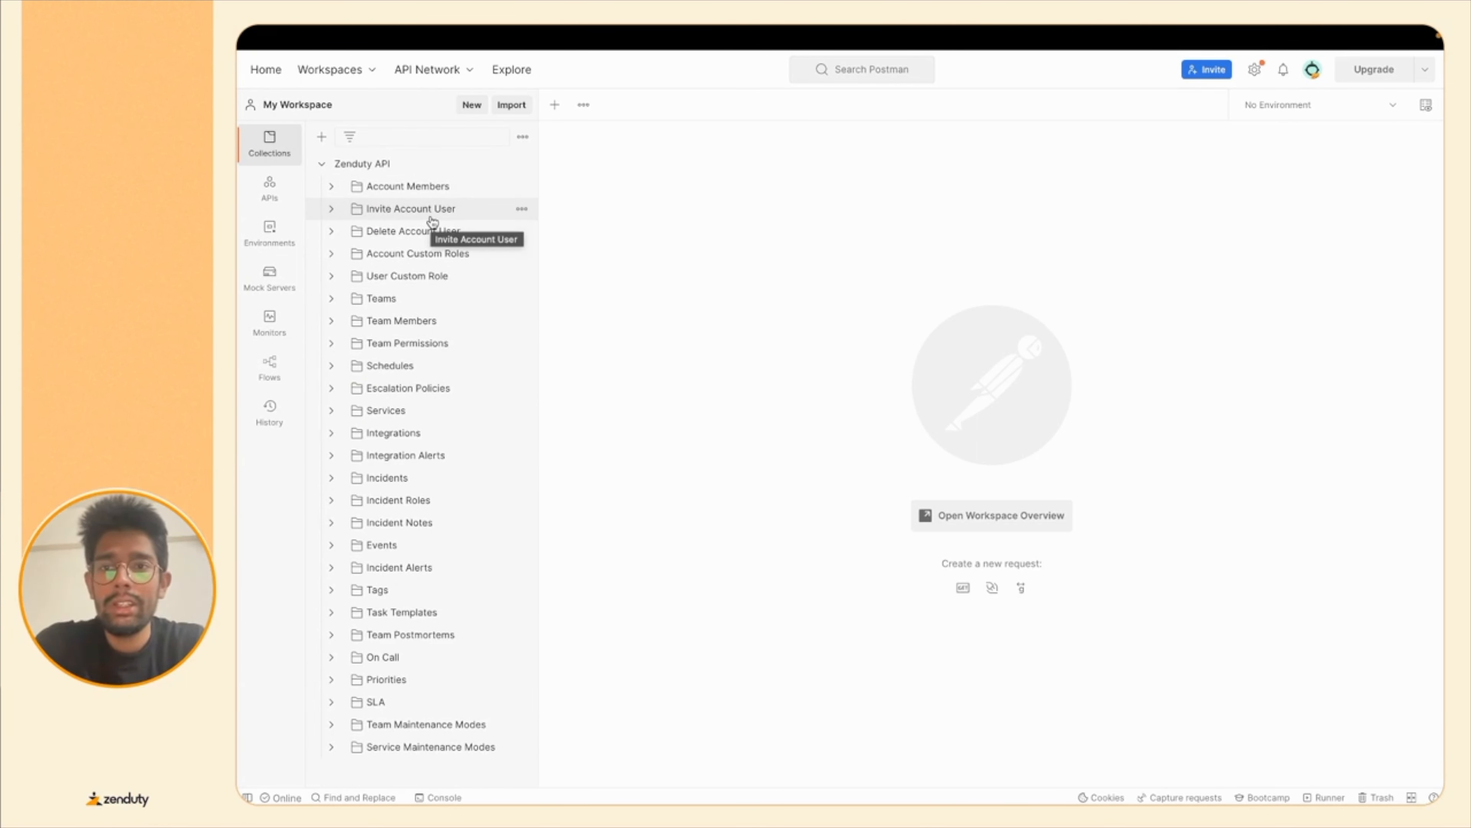
# - Switch to the Zenduty dashboard in the browser and open the account's API Keys page
pyautogui.hotkey('ctrl', 'Left')
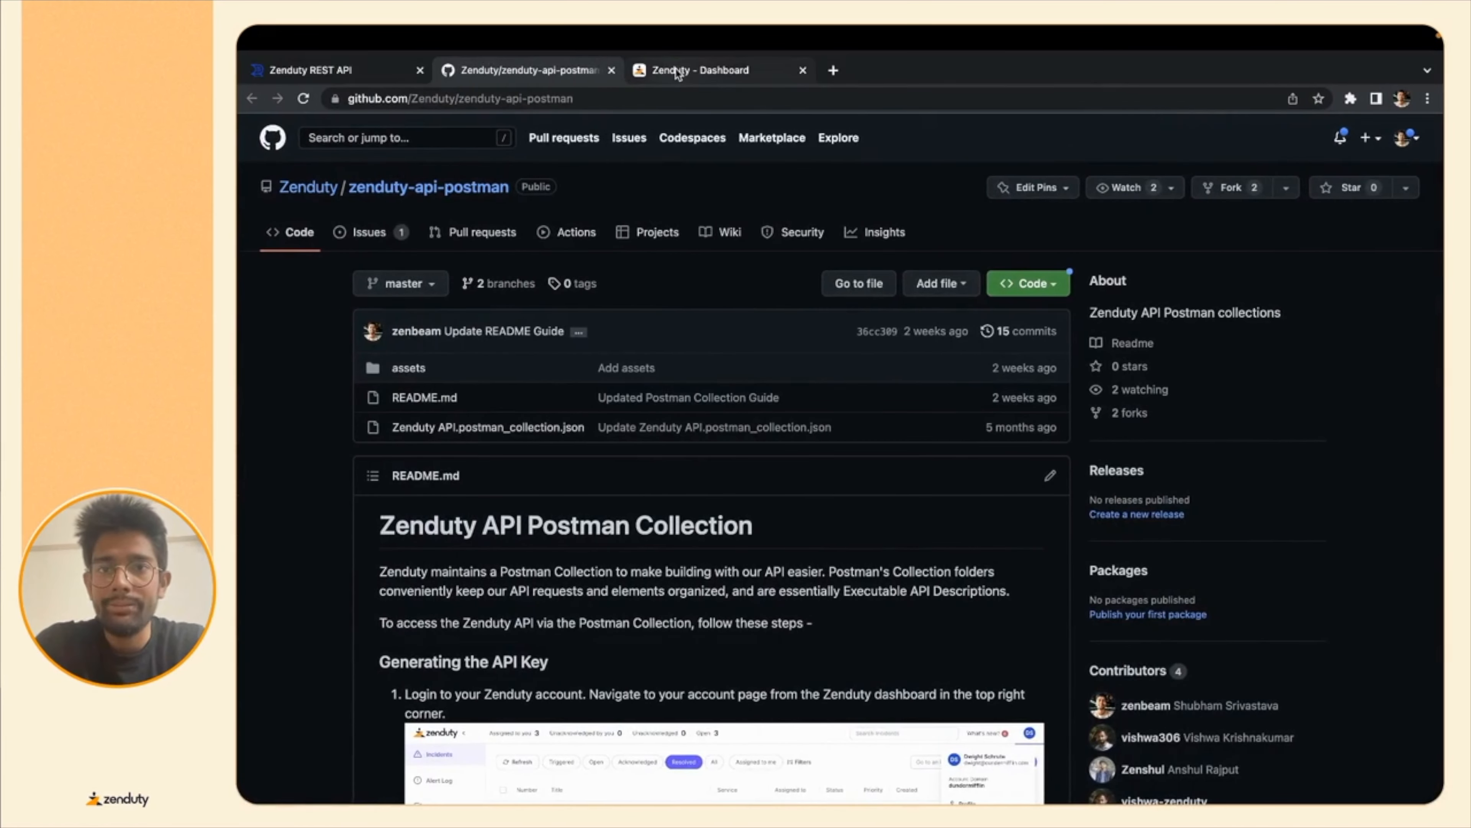
pyautogui.click(679, 73)
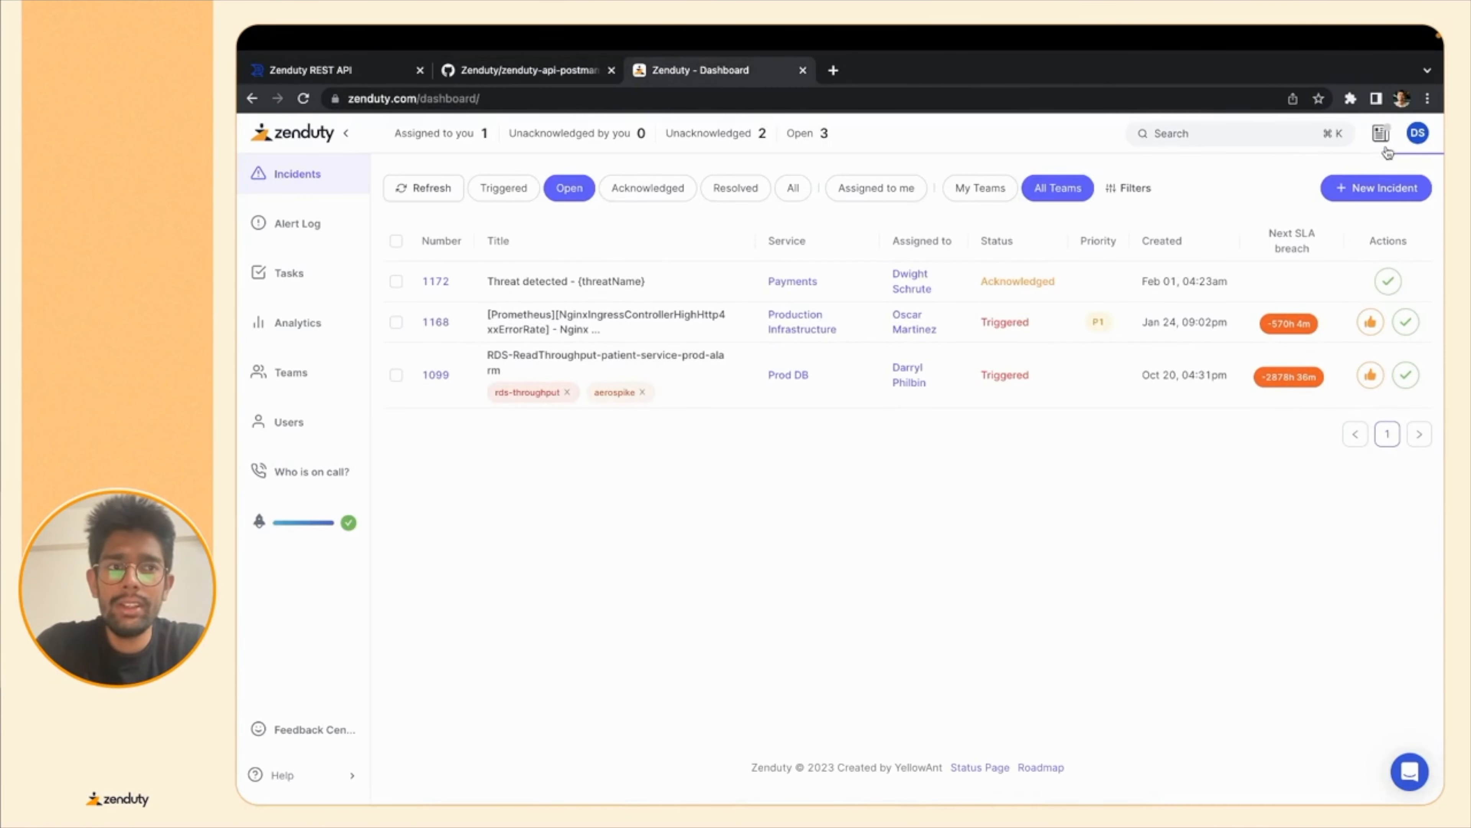
pyautogui.click(1418, 137)
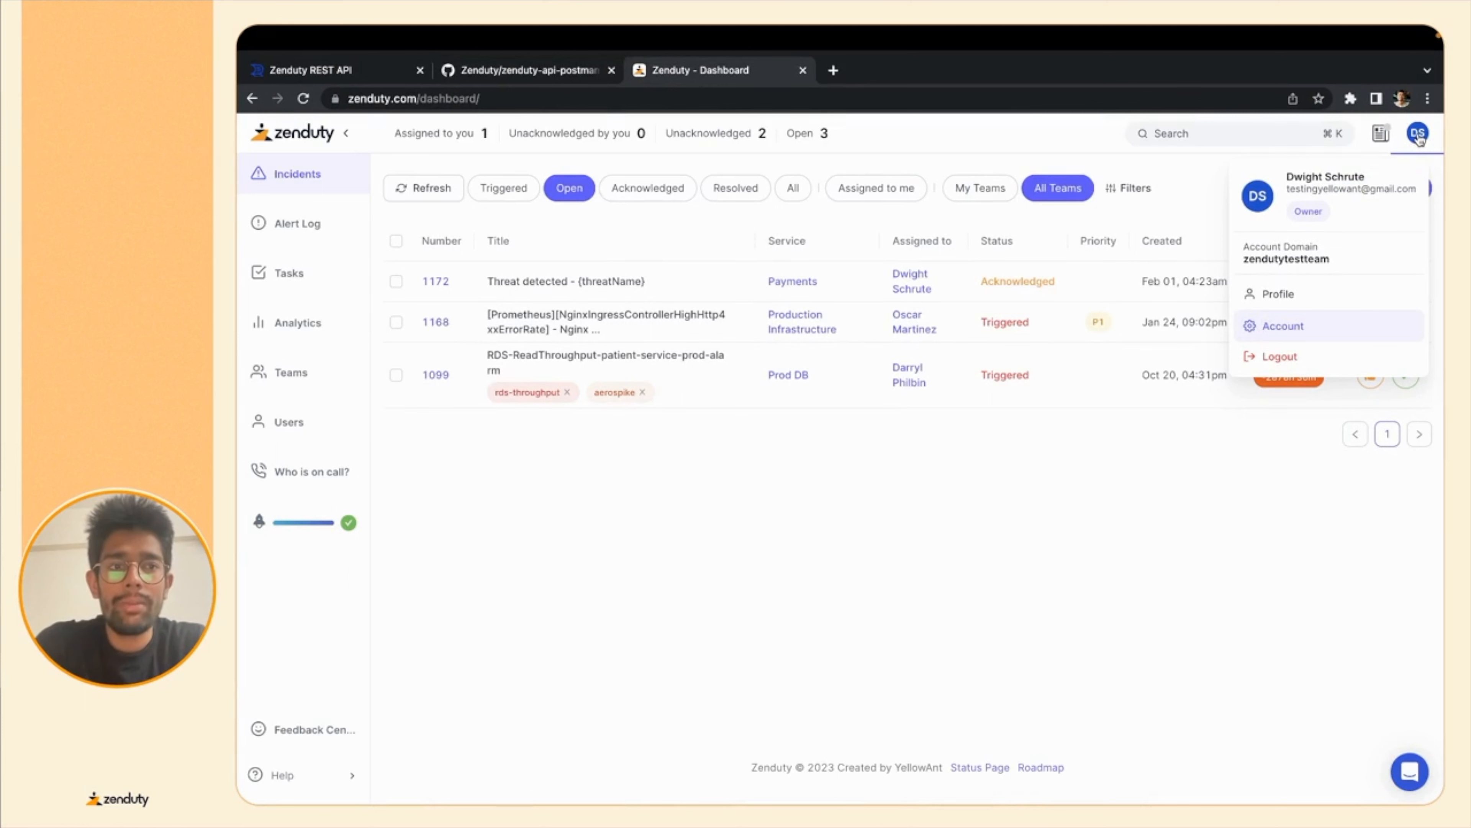
pyautogui.click(1311, 325)
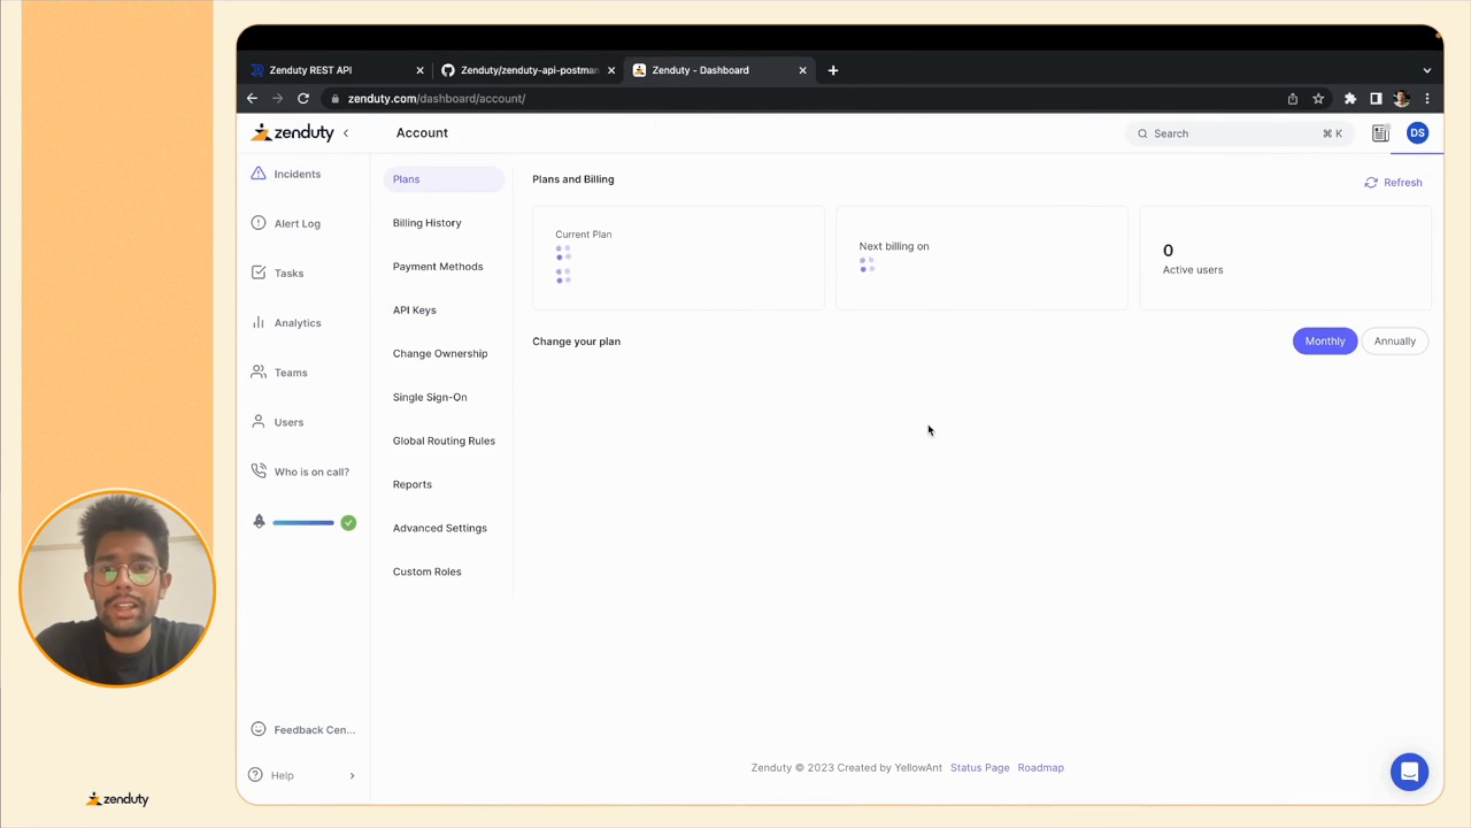
pyautogui.click(400, 312)
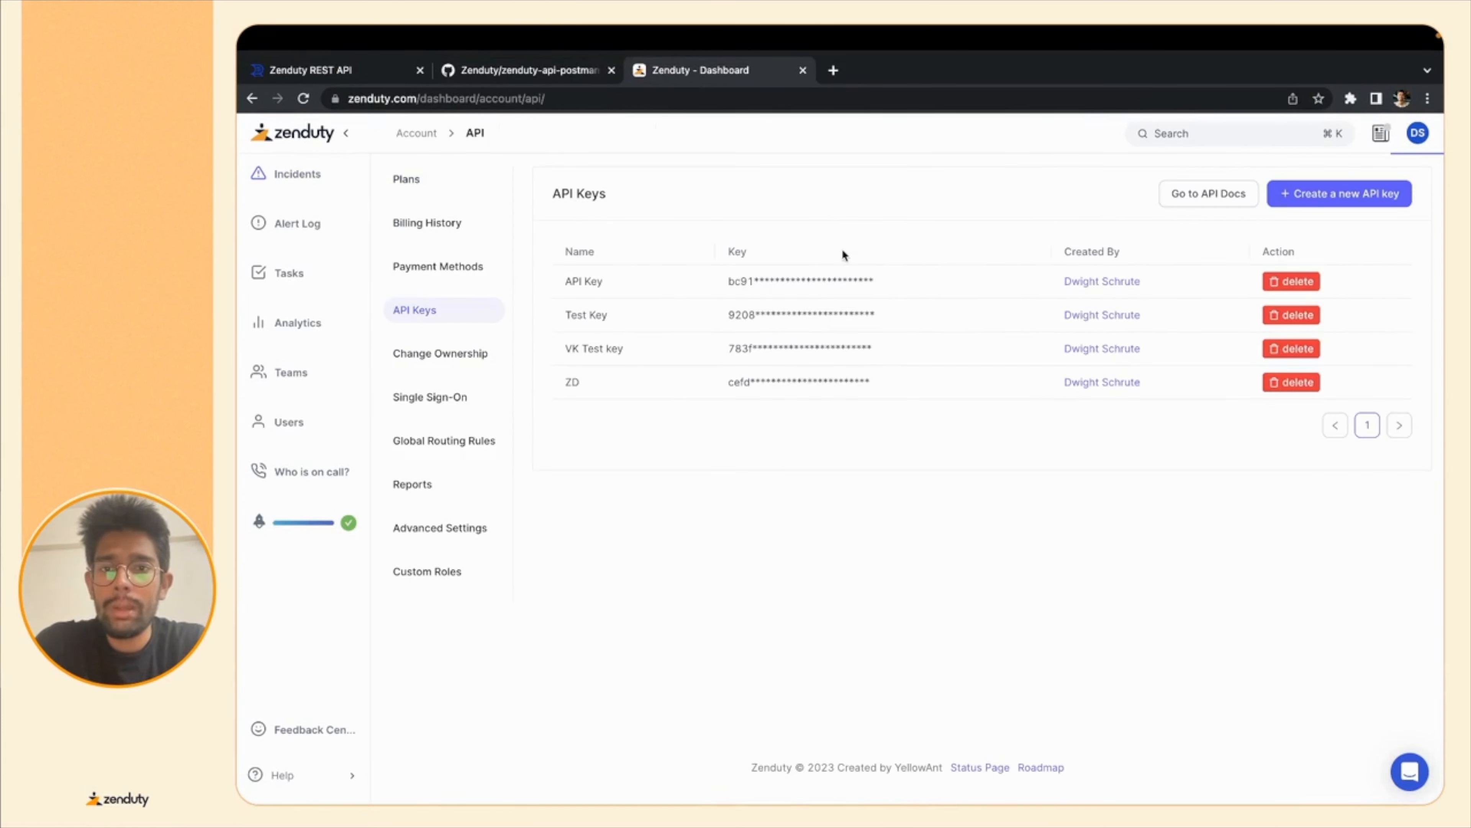
# - Create a new API key named Demo Key and copy the generated key
pyautogui.click(1324, 203)
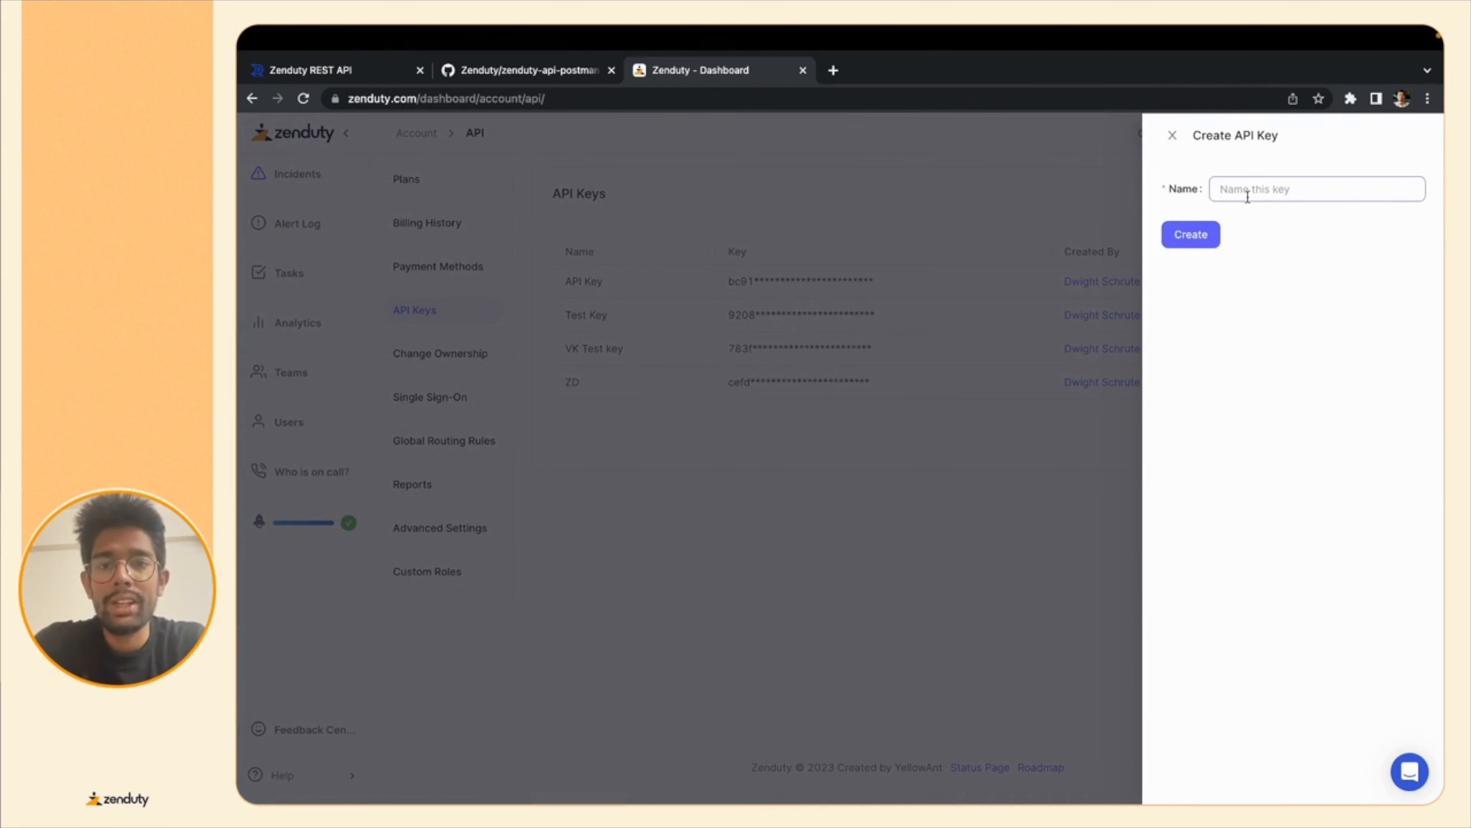
pyautogui.click(1247, 197)
pyautogui.write('Demo Key')
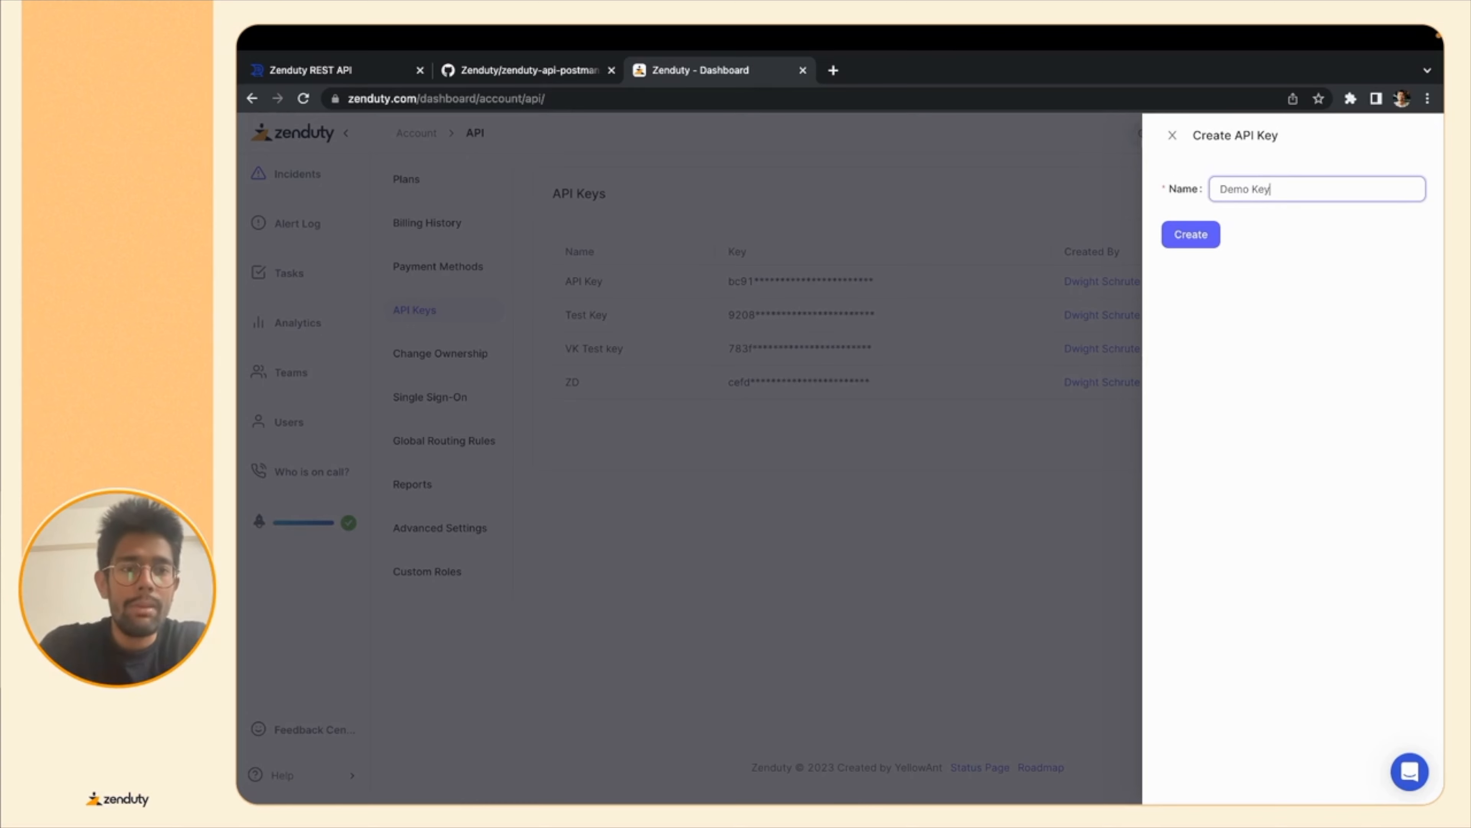
pyautogui.click(1190, 234)
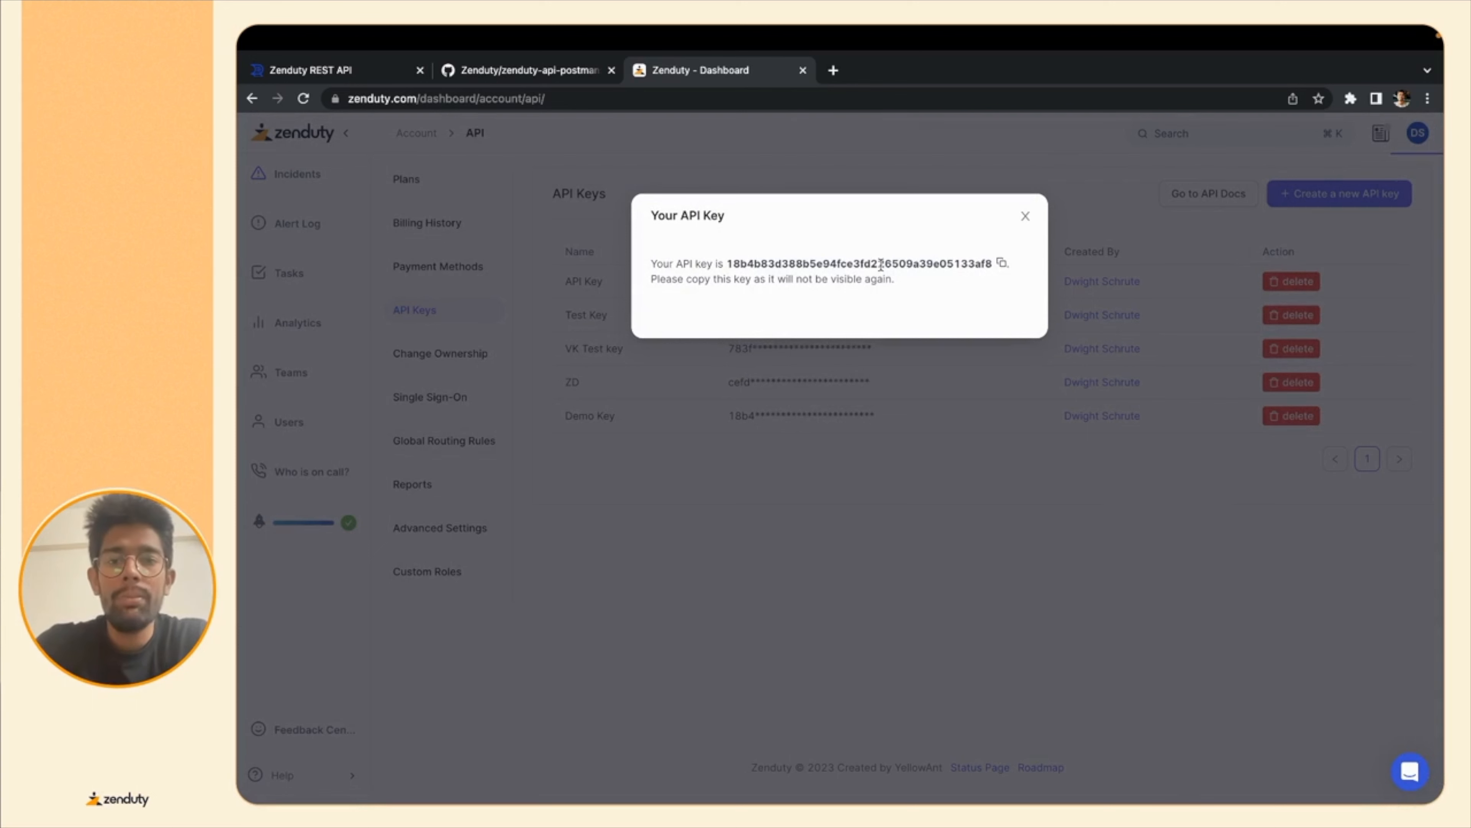
pyautogui.click(1001, 266)
# - Switch to Postman and replace the placeholder after "Token" in the Zenduty API collection's authorization value with the copied API key
pyautogui.hotkey('ctrl', 'Right')
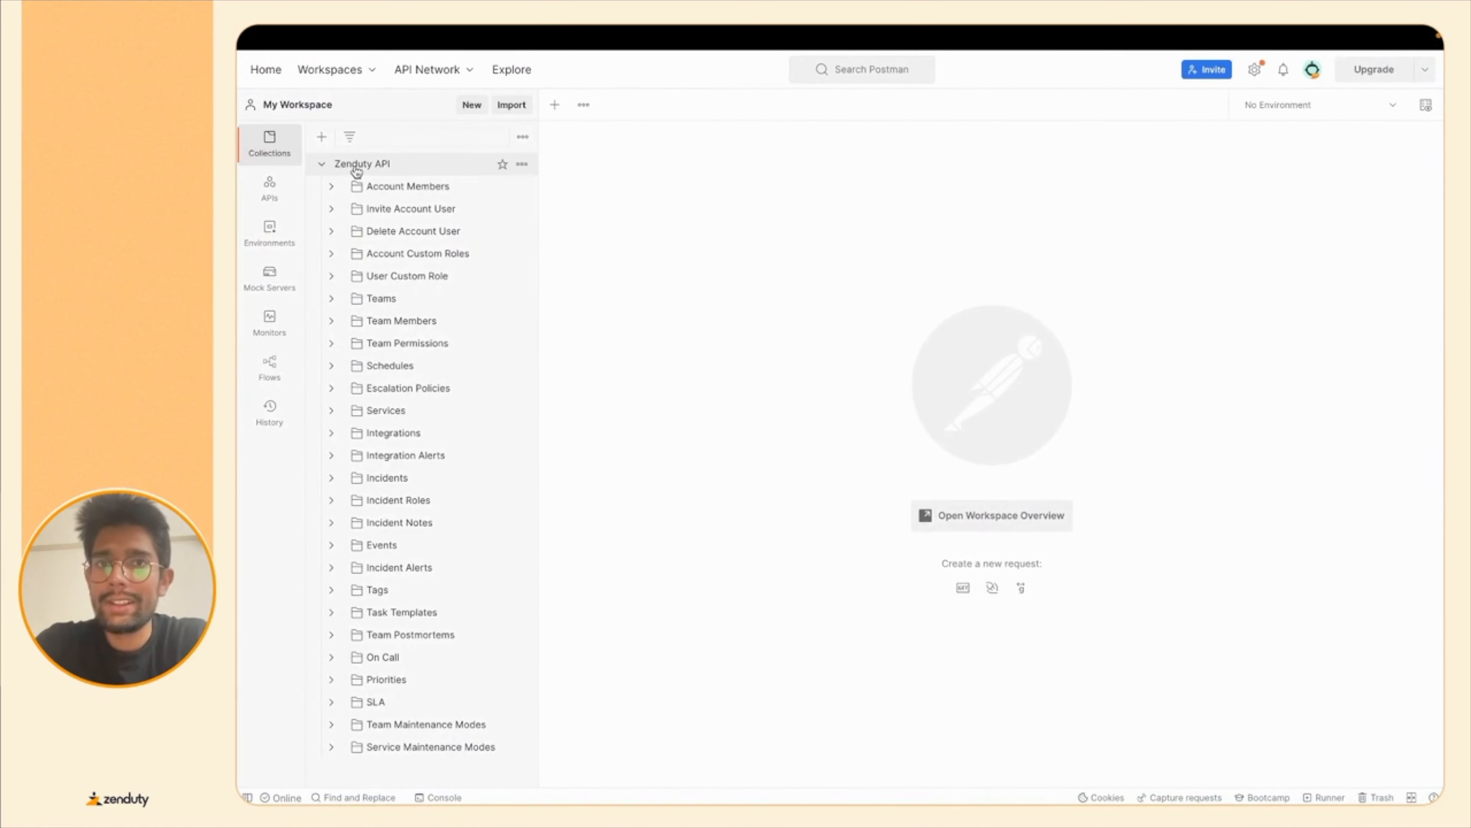
pyautogui.click(356, 165)
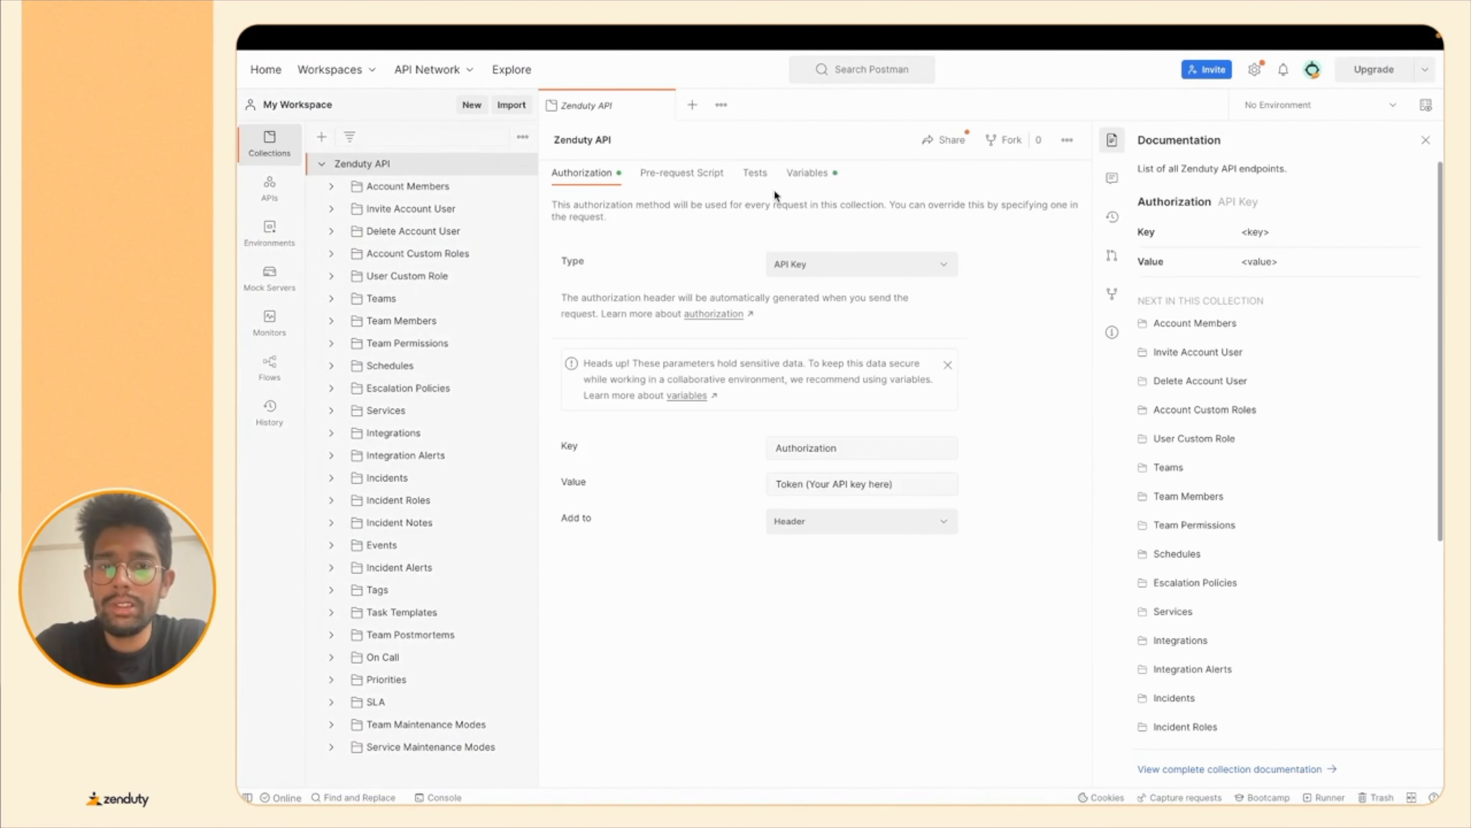
pyautogui.click(809, 485)
pyautogui.moveTo(807, 485); pyautogui.dragTo(927, 485)
pyautogui.hotkey('ctrl', 'v')
pyautogui.click(1023, 452)
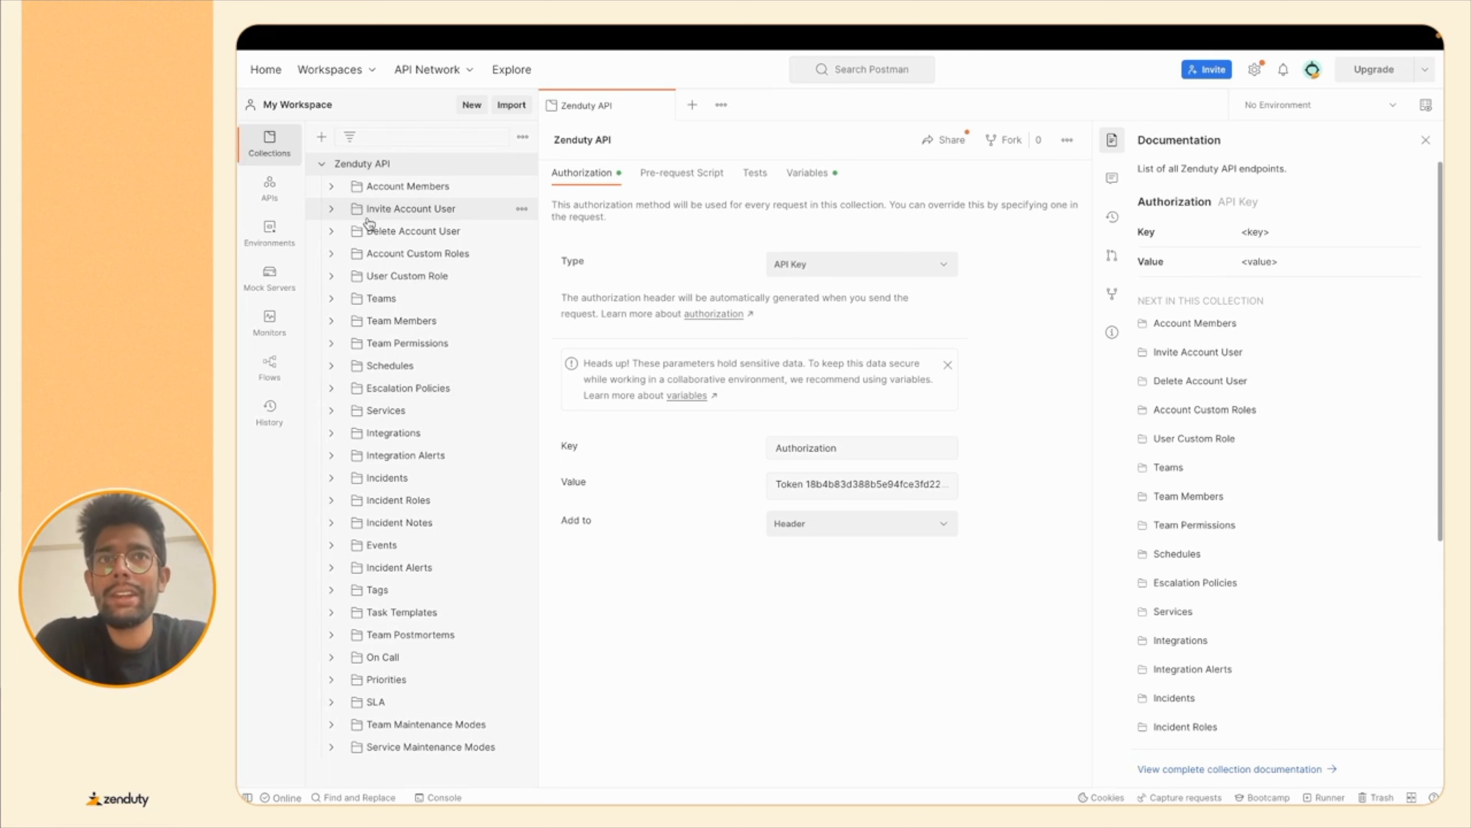
# - Set the Account Members folder's authorization type to Inherit auth from parent and save the folder
pyautogui.click(371, 187)
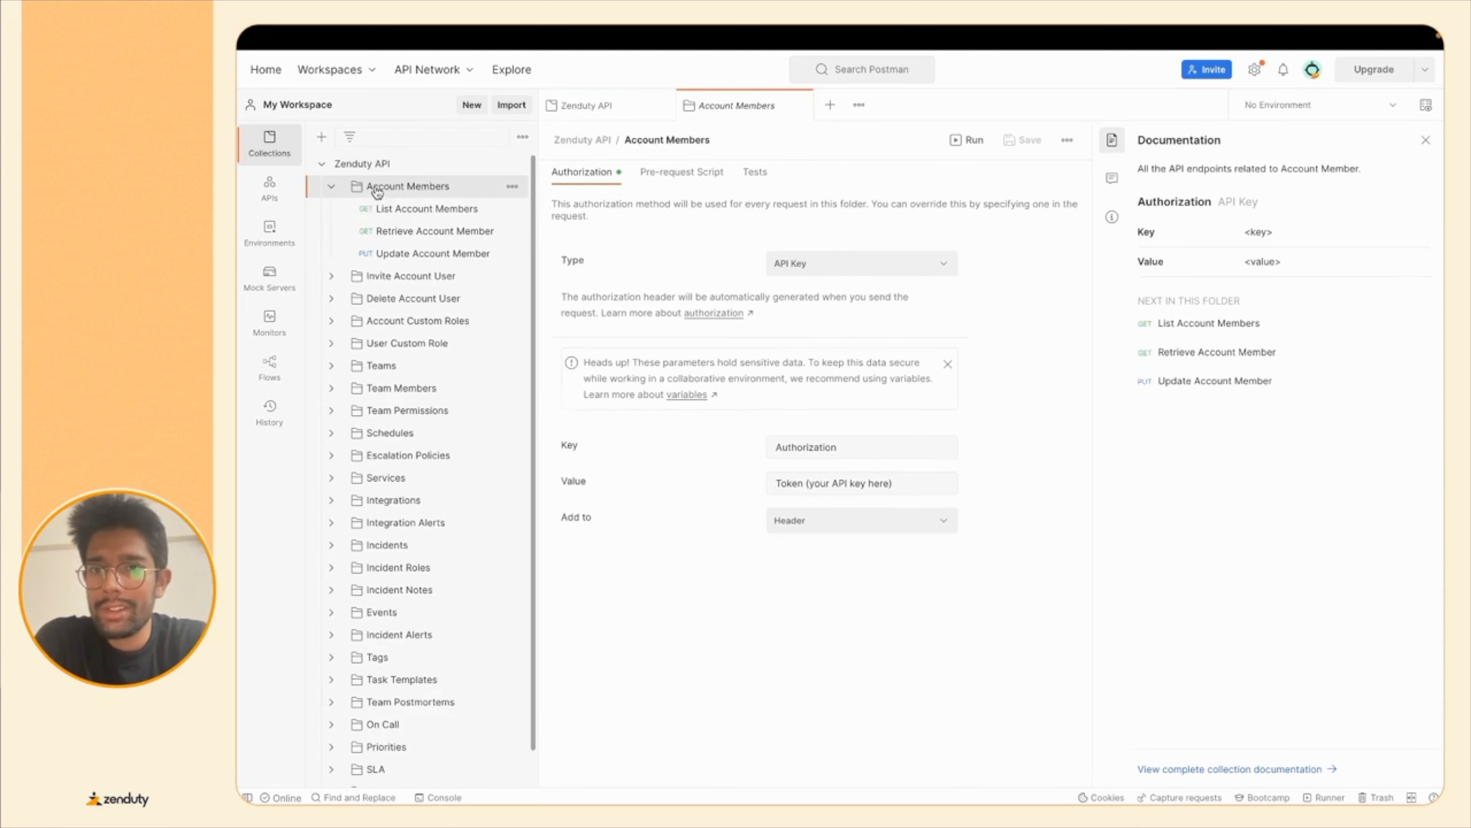
pyautogui.click(873, 270)
pyautogui.click(838, 293)
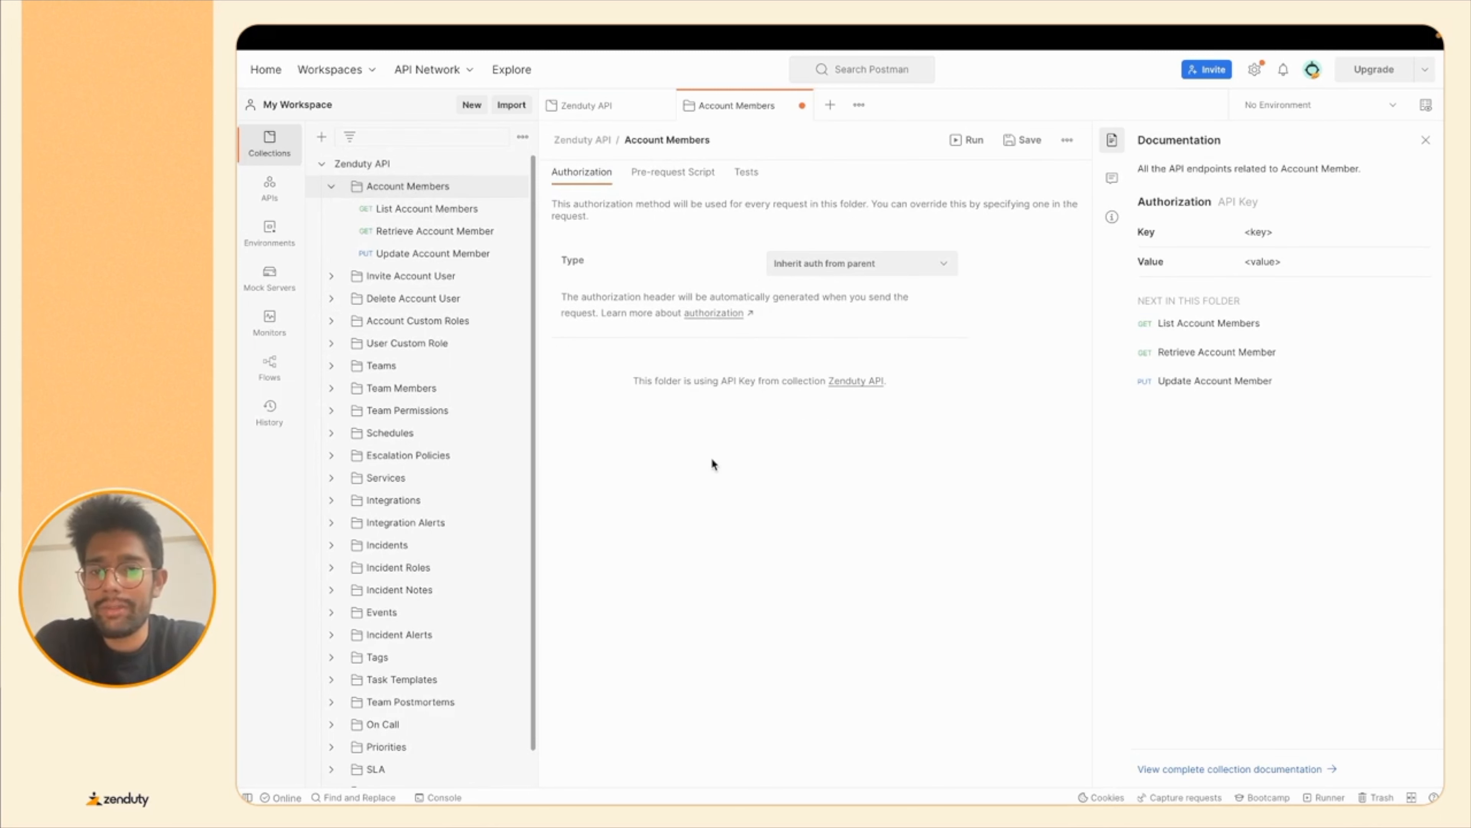
pyautogui.hotkey('ctrl', 's')
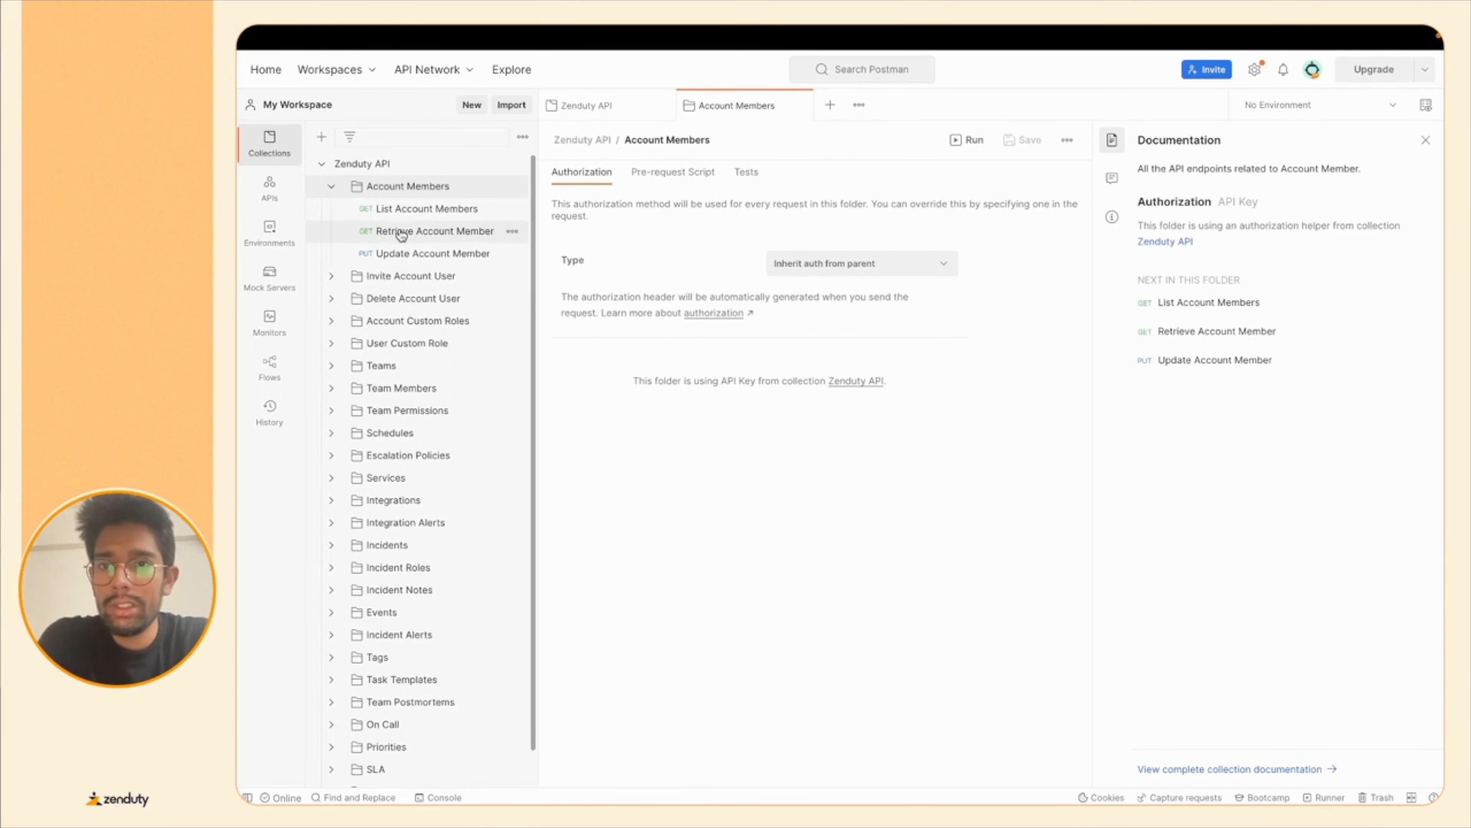
# - Open the List Account Members request, check its headers, then send it and review the response body
pyautogui.click(403, 209)
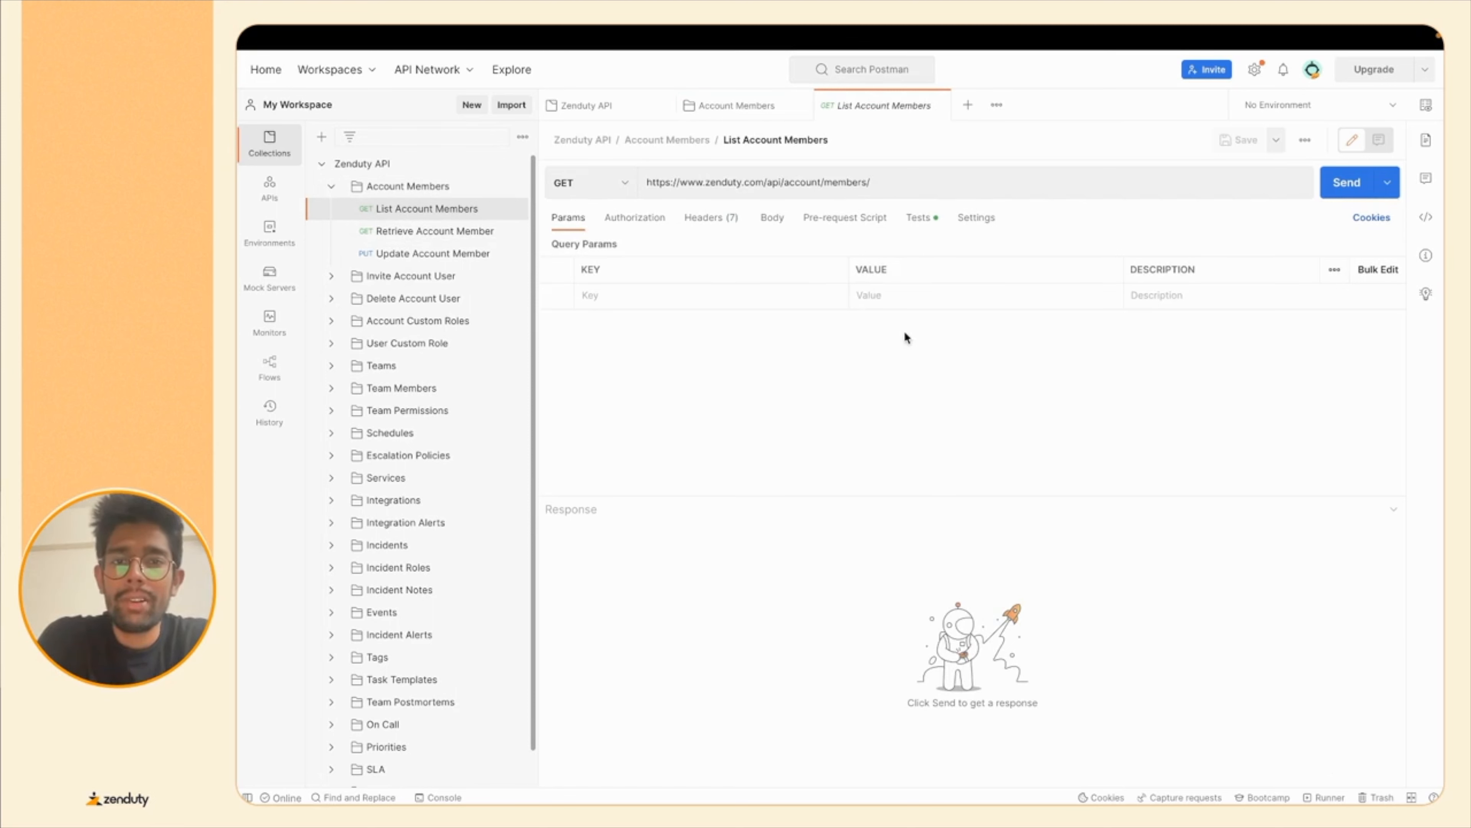
pyautogui.click(711, 219)
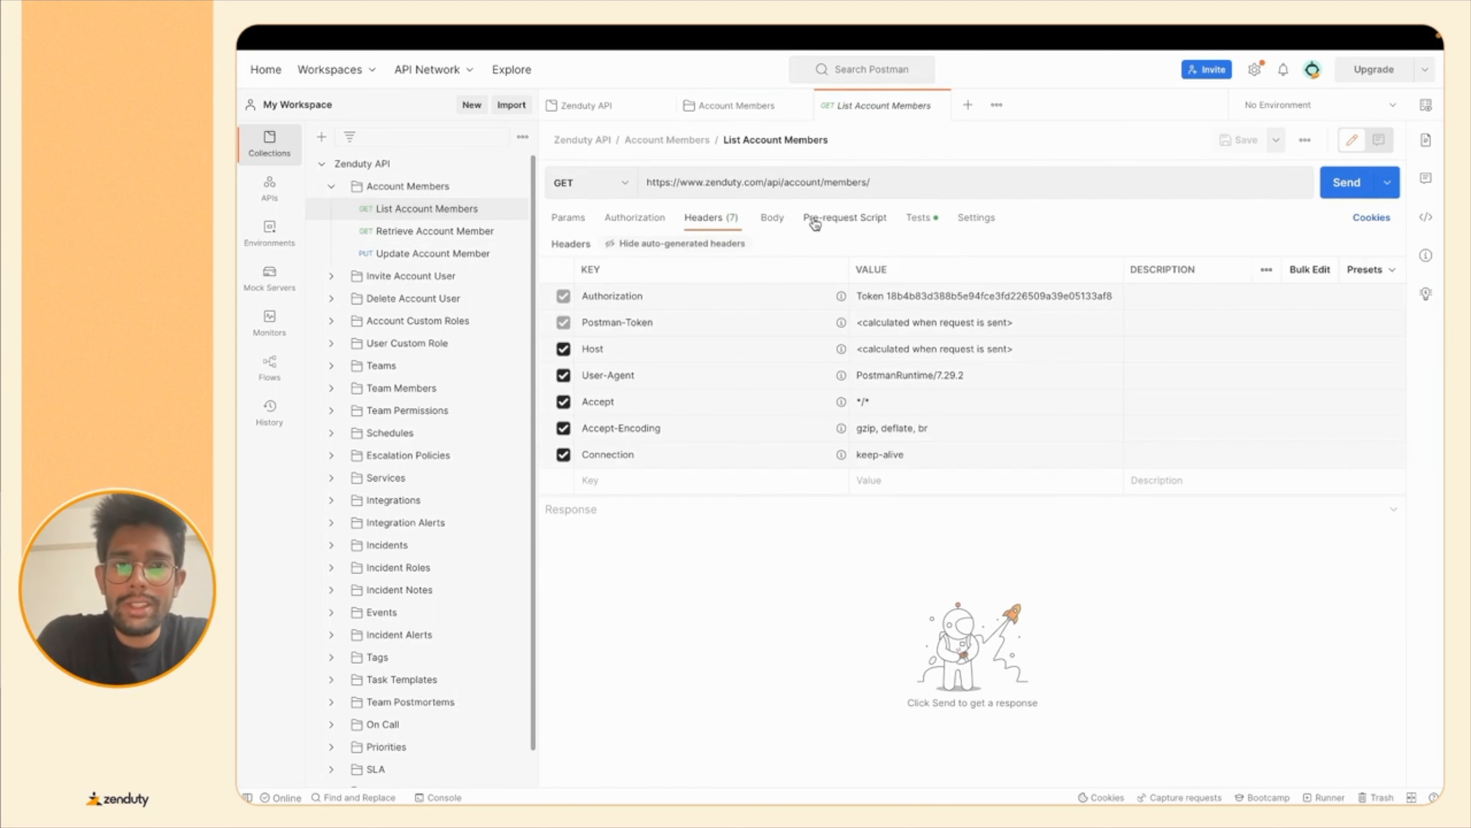
pyautogui.click(1342, 183)
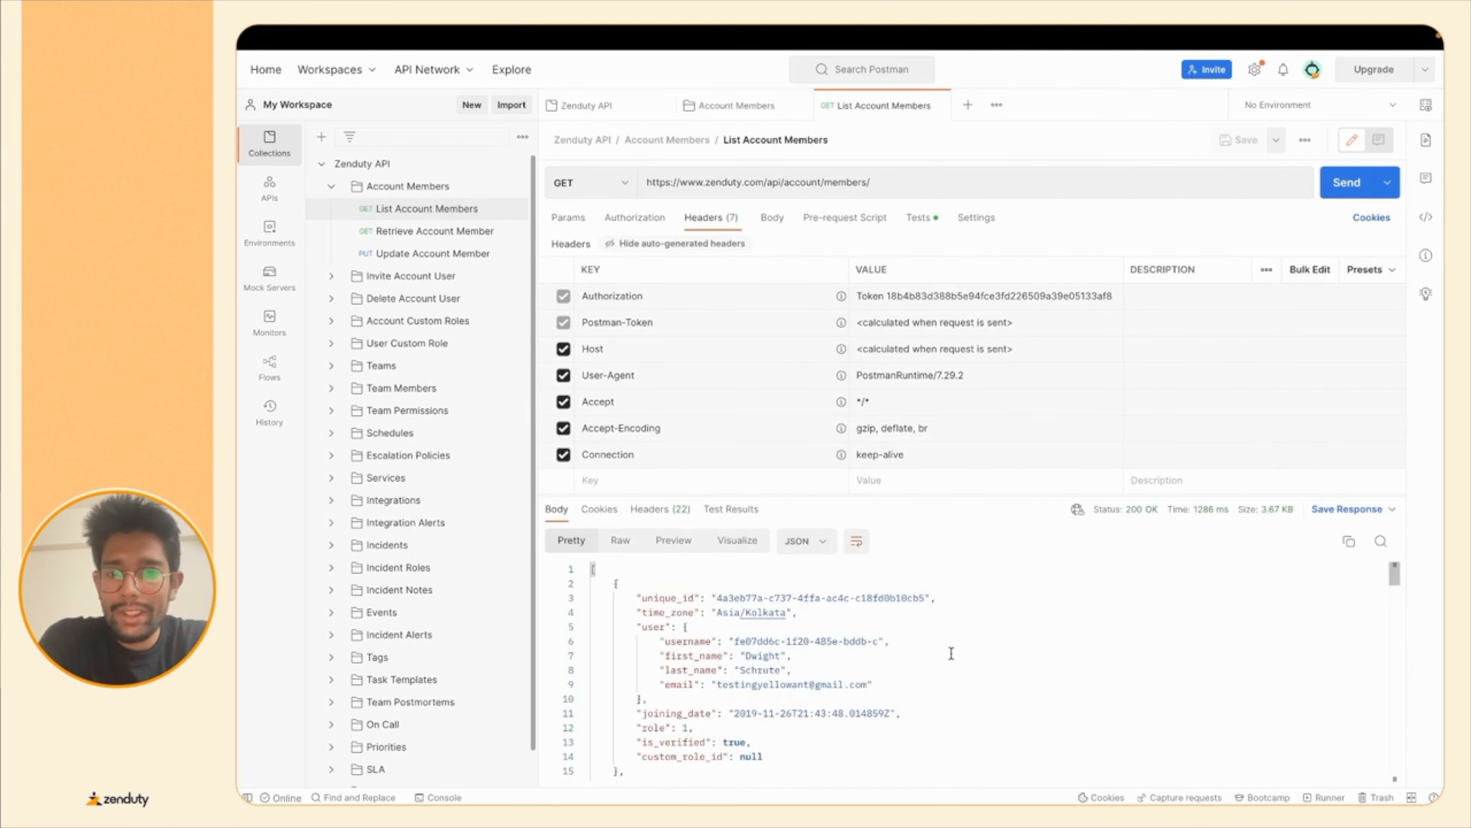
pyautogui.scroll(-15, 951, 653)
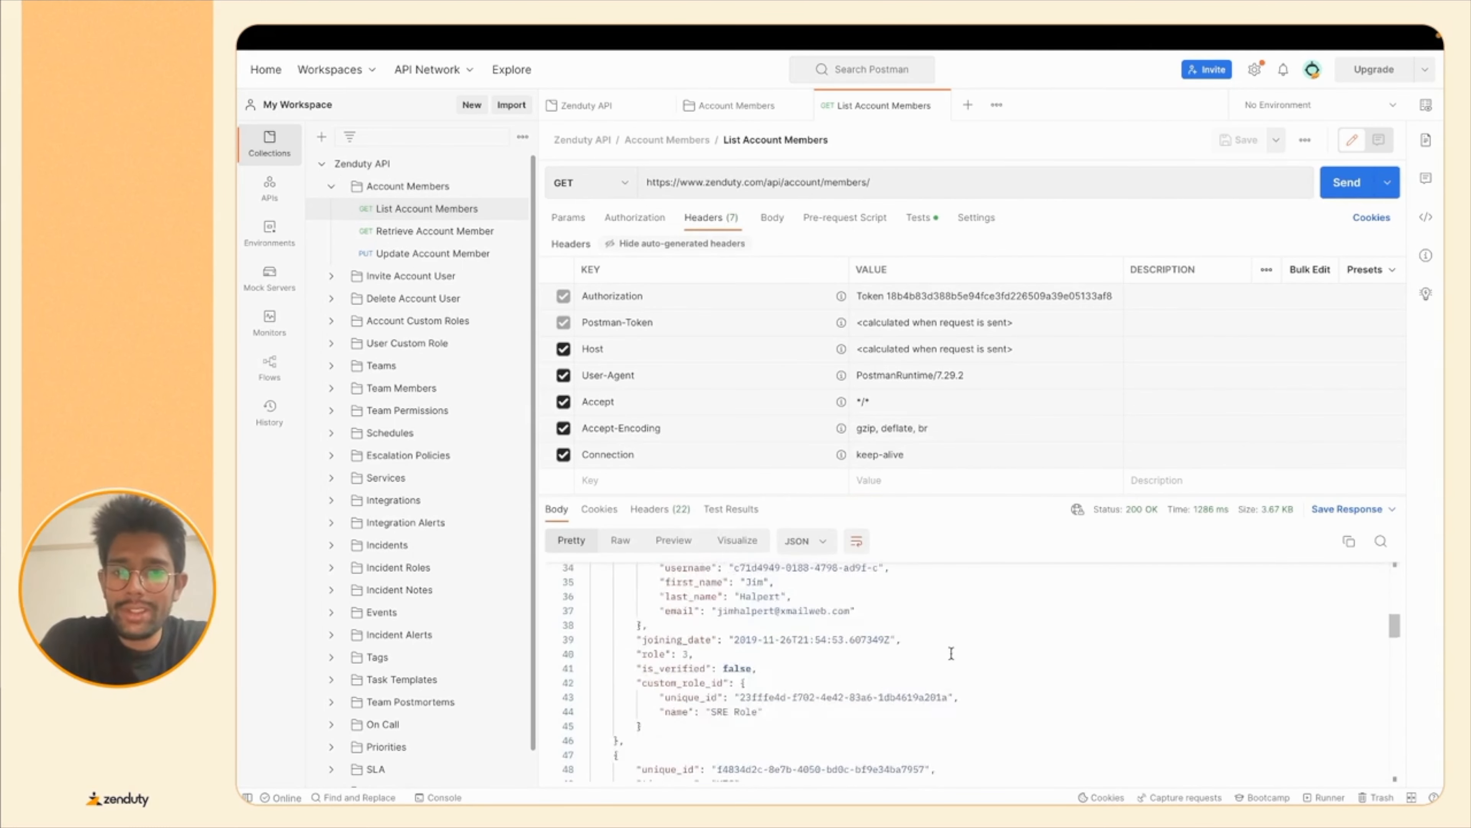
pyautogui.scroll(15, 951, 653)
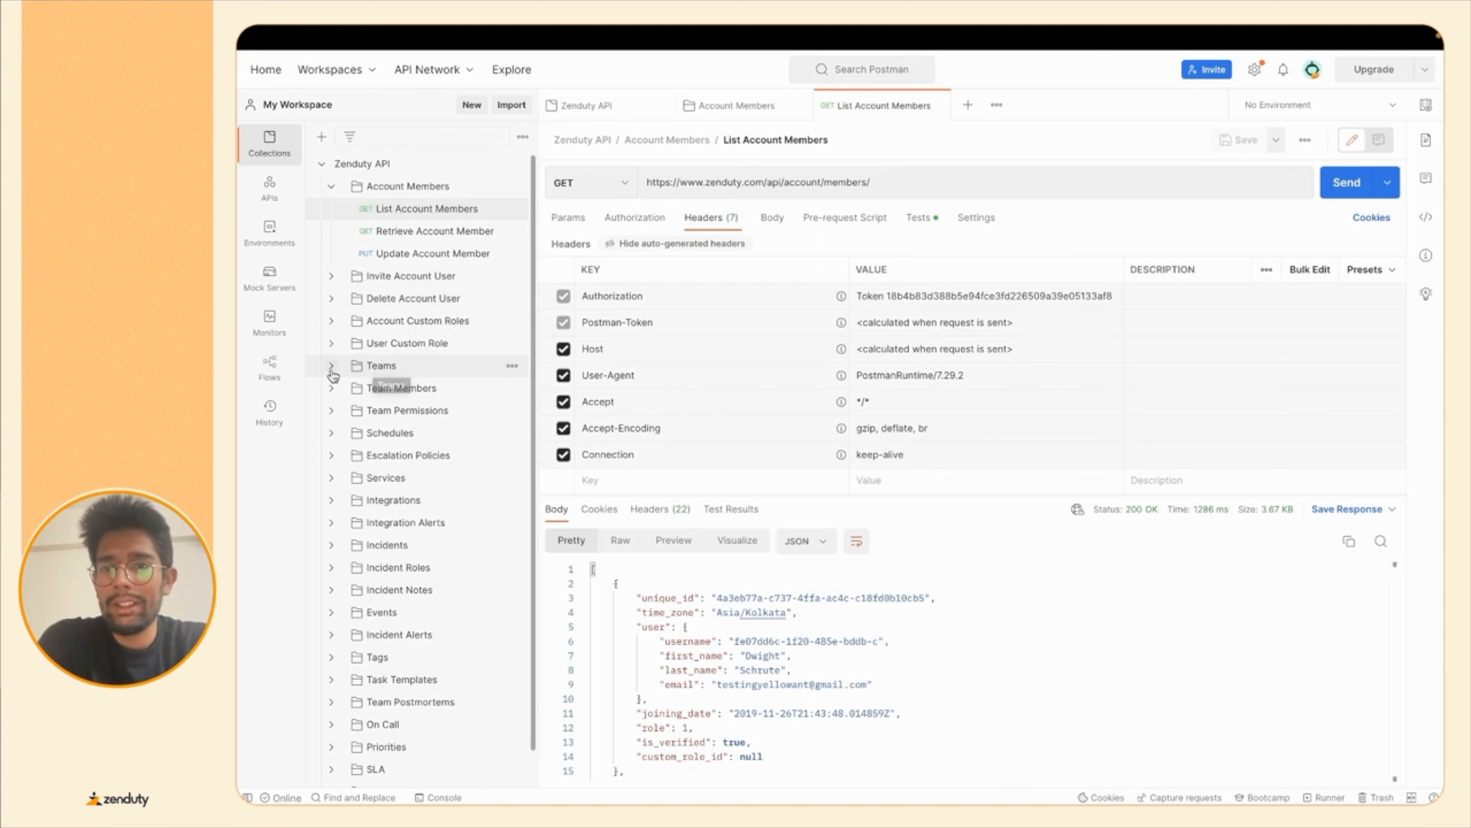
# - Set the Teams folder's authorization type to Inherit auth from parent and save the folder
pyautogui.click(383, 371)
pyautogui.click(864, 265)
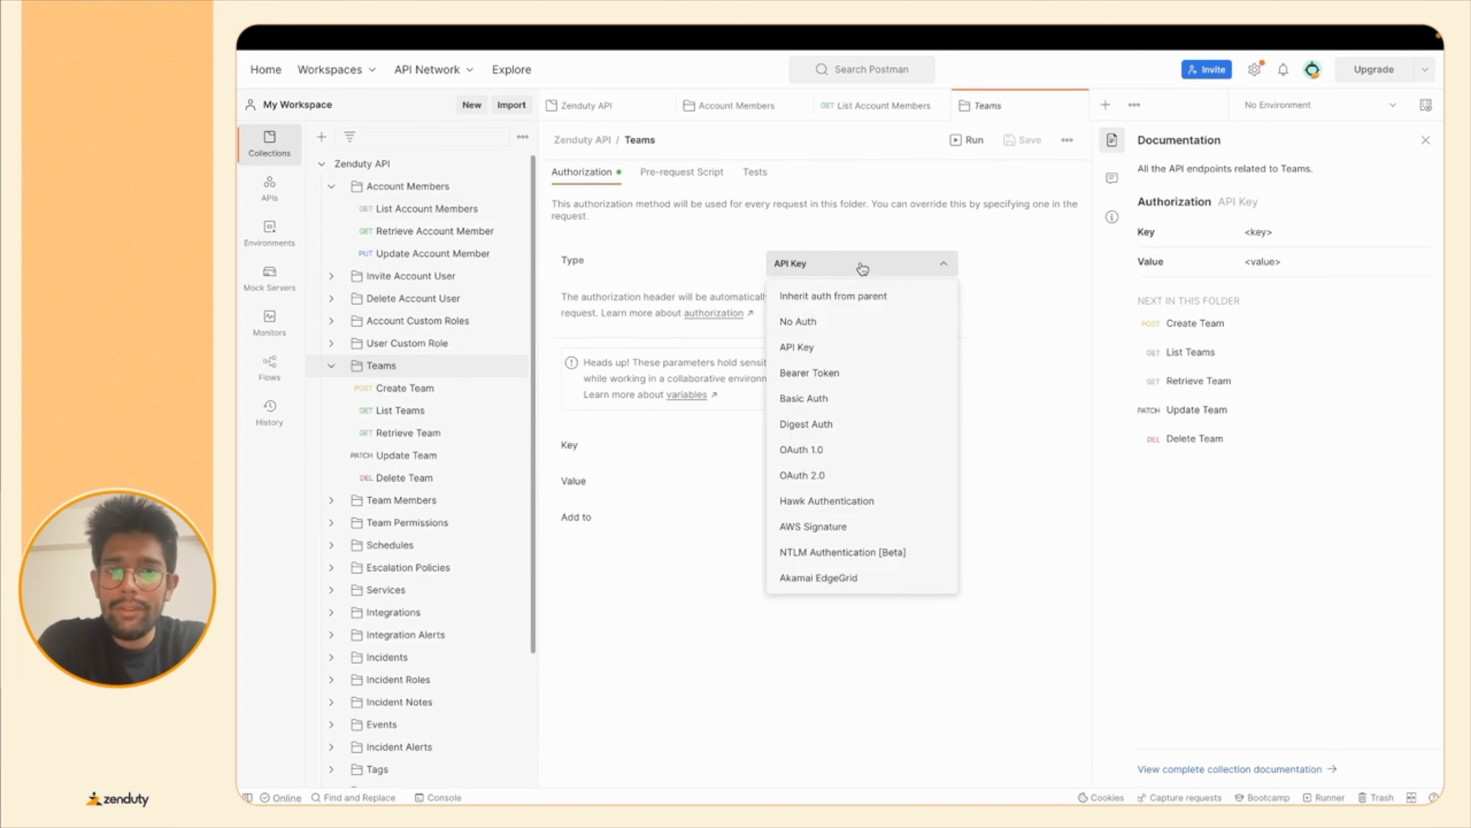
pyautogui.click(837, 296)
pyautogui.moveTo(1088, 321); pyautogui.dragTo(1083, 322)
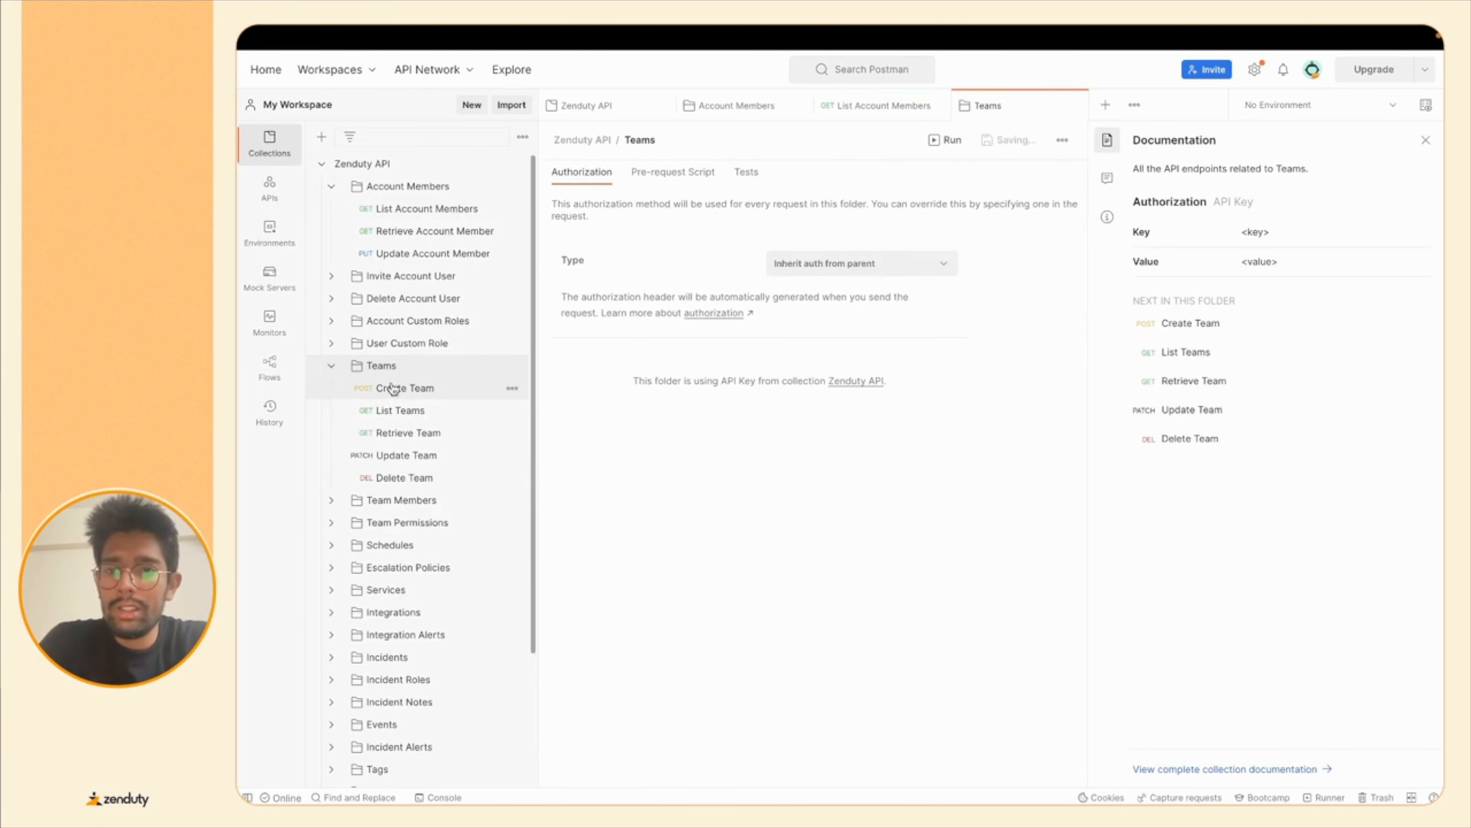
# - Open the Create Team request in the Teams folder and set the name in its JSON body to "API Team"
pyautogui.click(360, 398)
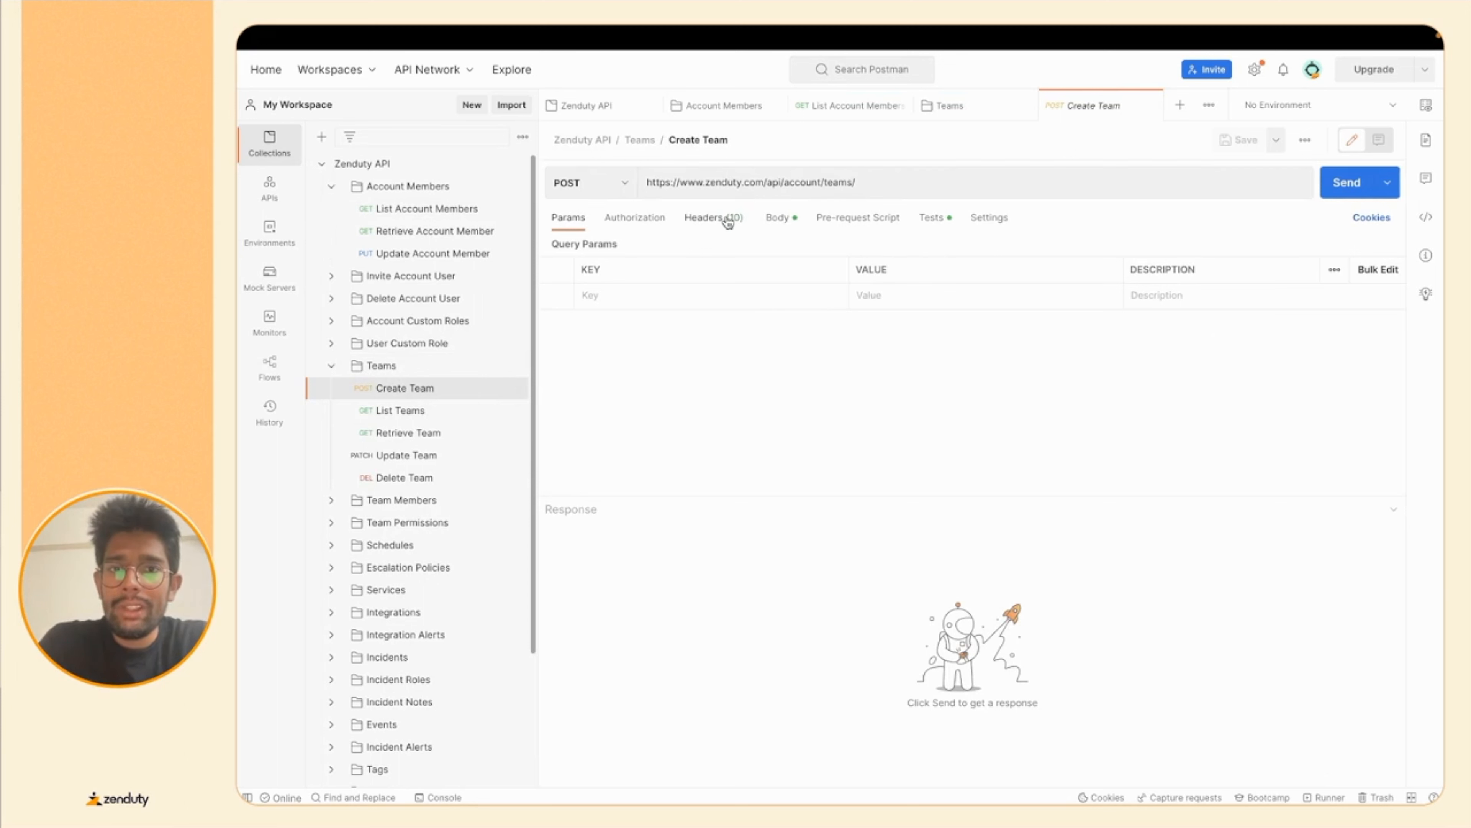
pyautogui.click(776, 218)
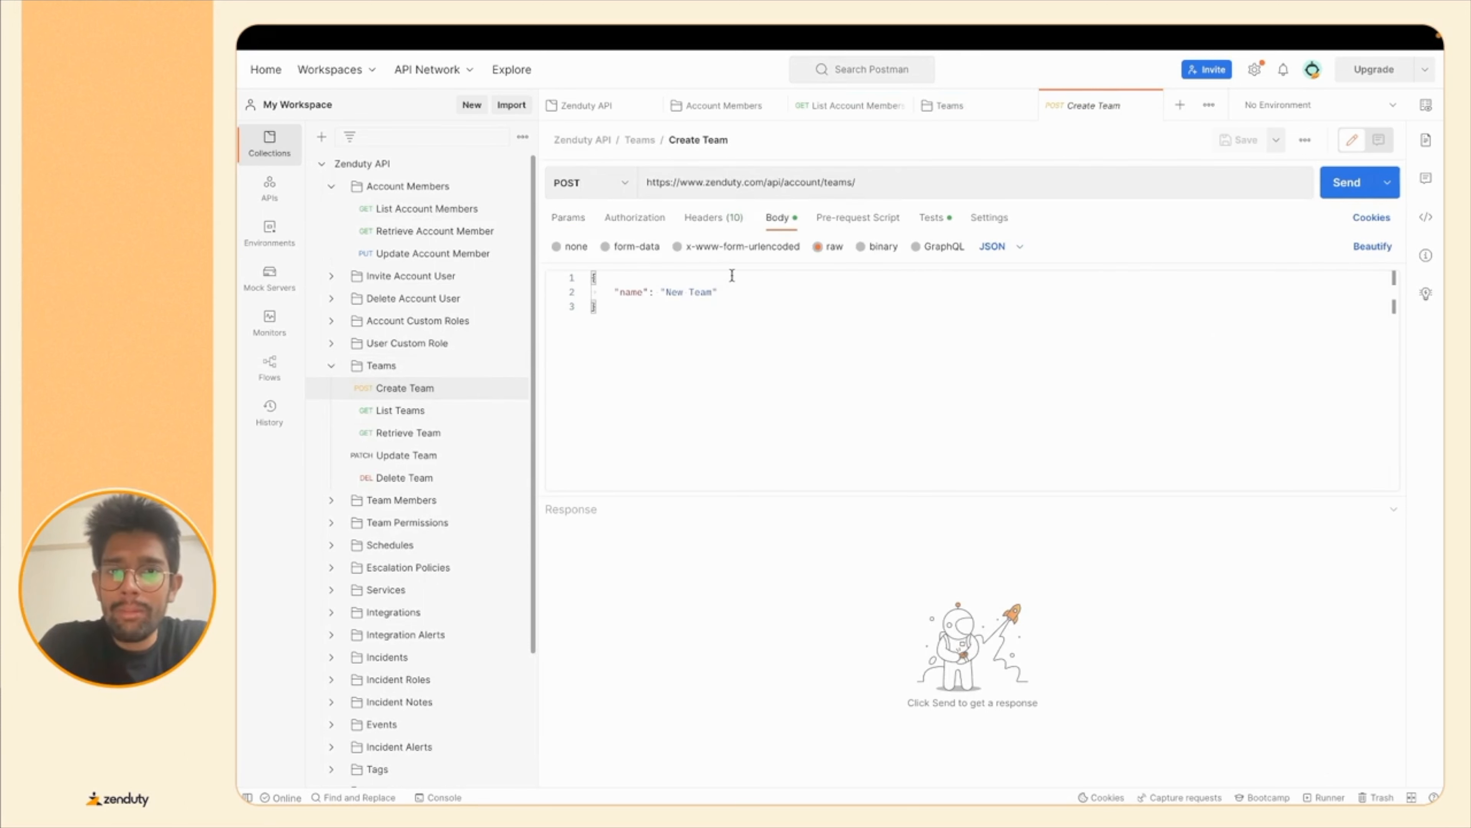
pyautogui.moveTo(713, 289); pyautogui.dragTo(665, 291)
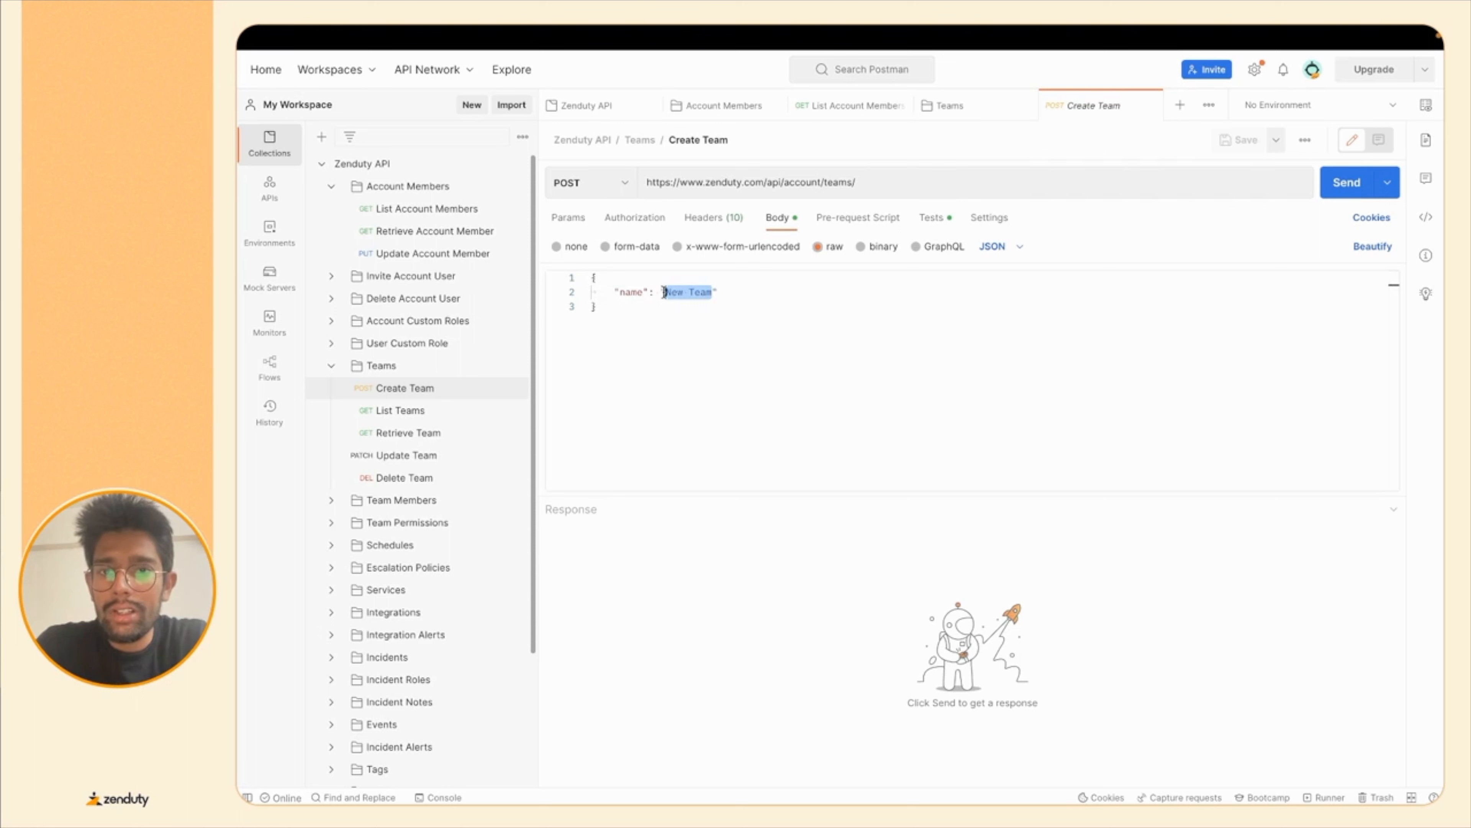
pyautogui.write('API Team')
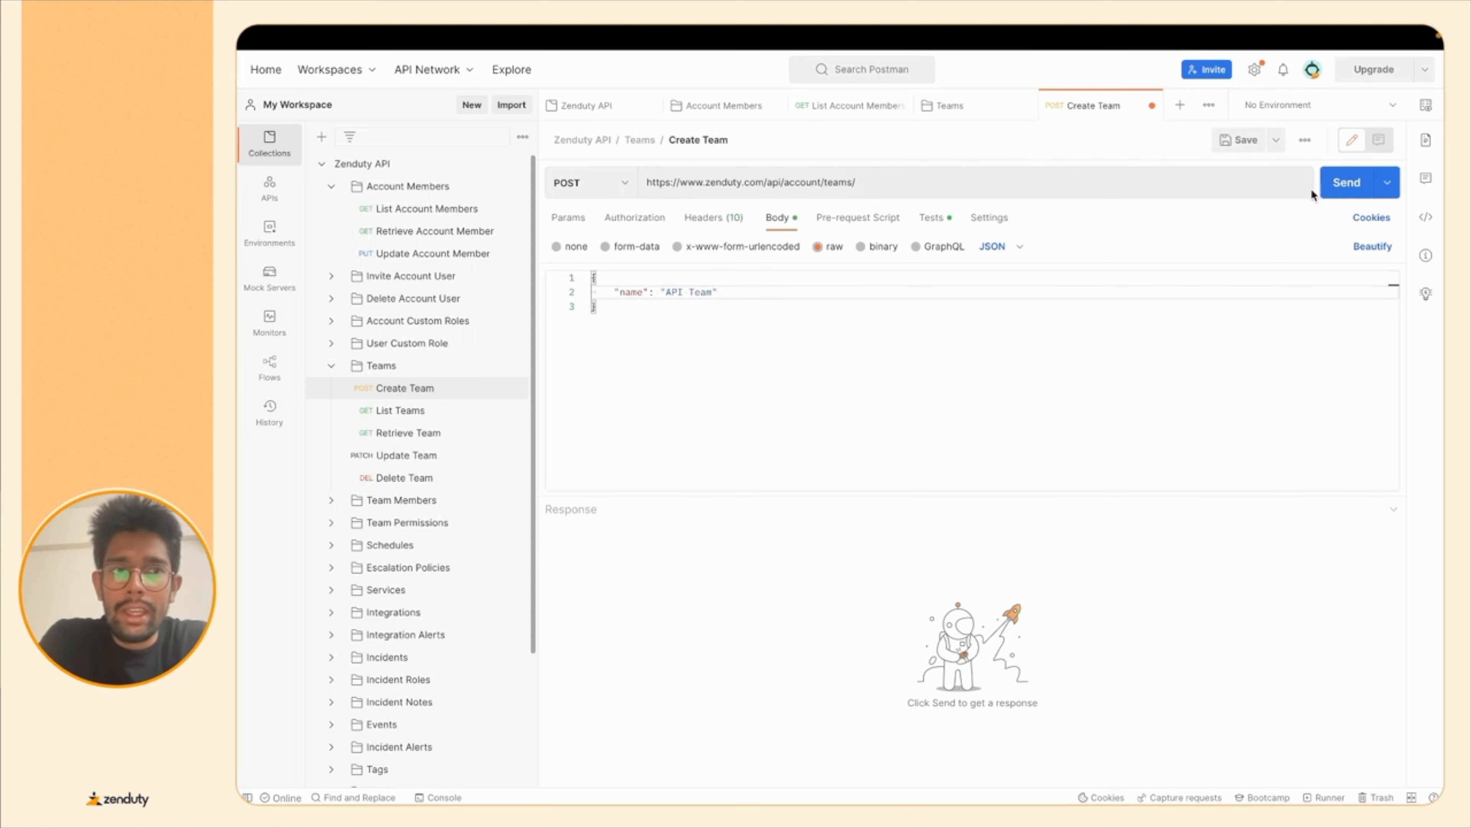
# - Send the Create Team request and review the response body
pyautogui.click(1344, 185)
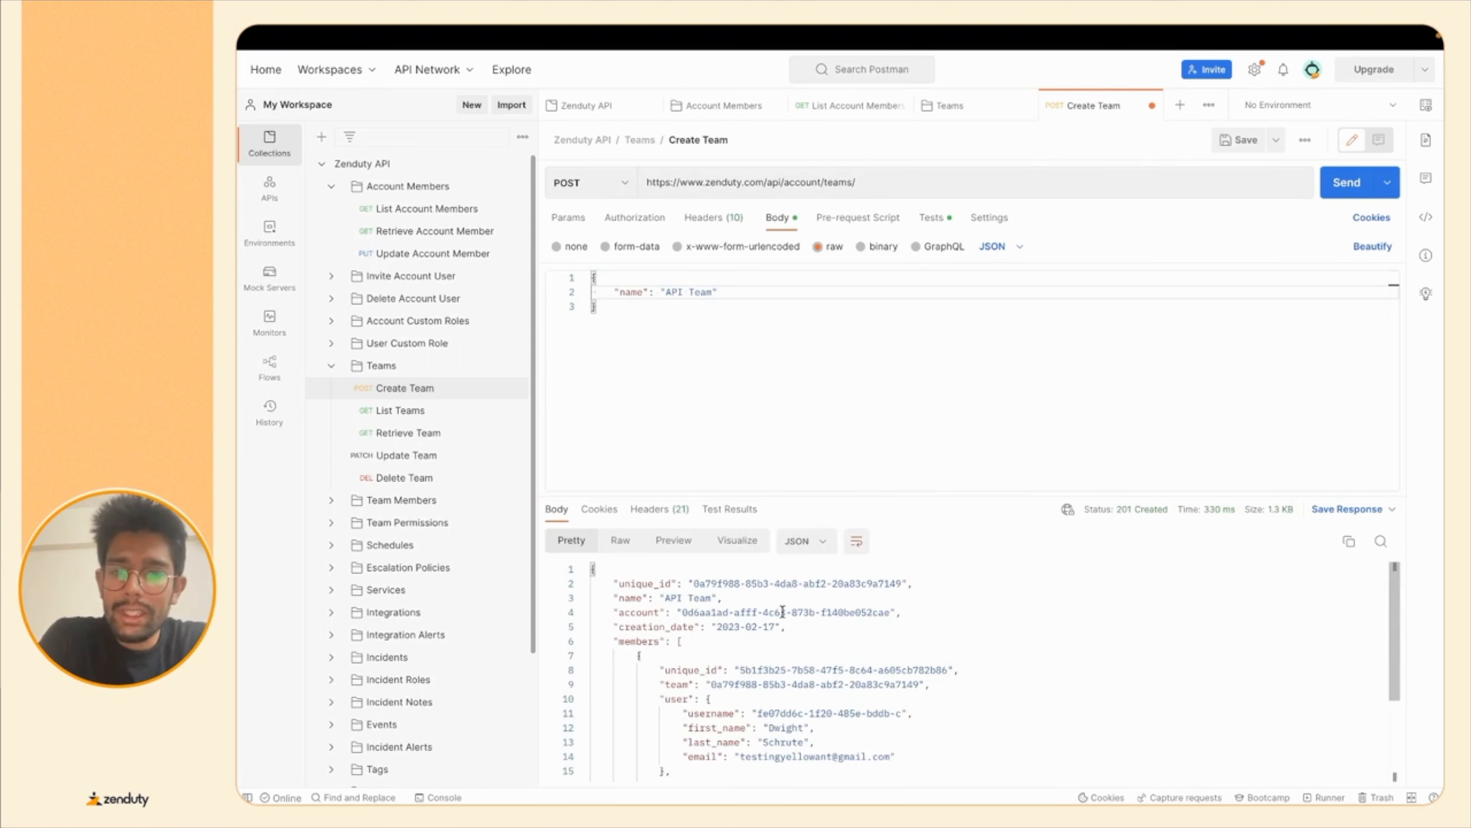
pyautogui.scroll(-2, 735, 618)
pyautogui.scroll(2, 737, 624)
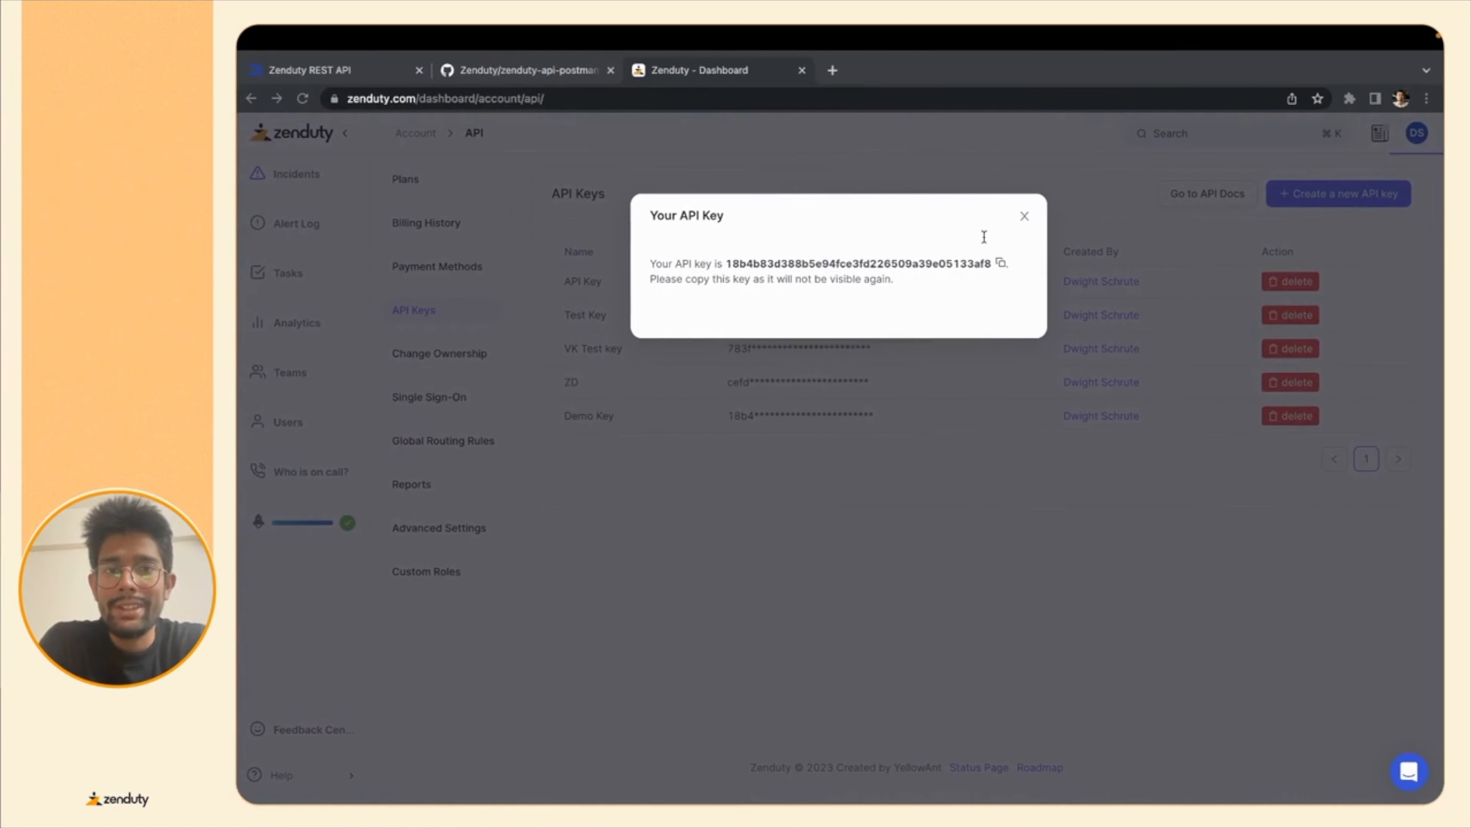
# - Switch to the Zenduty dashboard, dismiss the API key dialog, and open API Team from the list of teams
pyautogui.click(1025, 217)
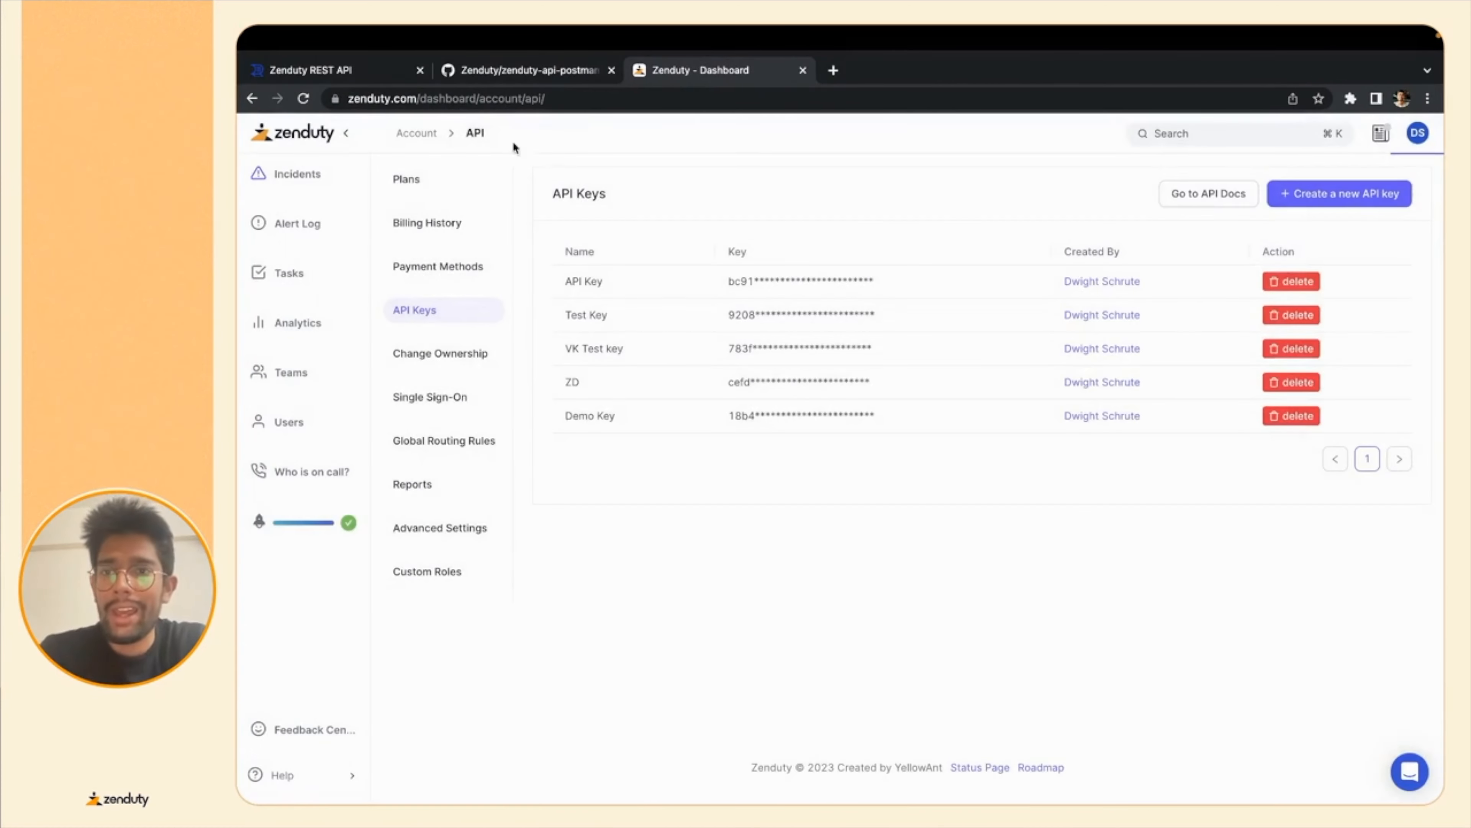
pyautogui.click(269, 378)
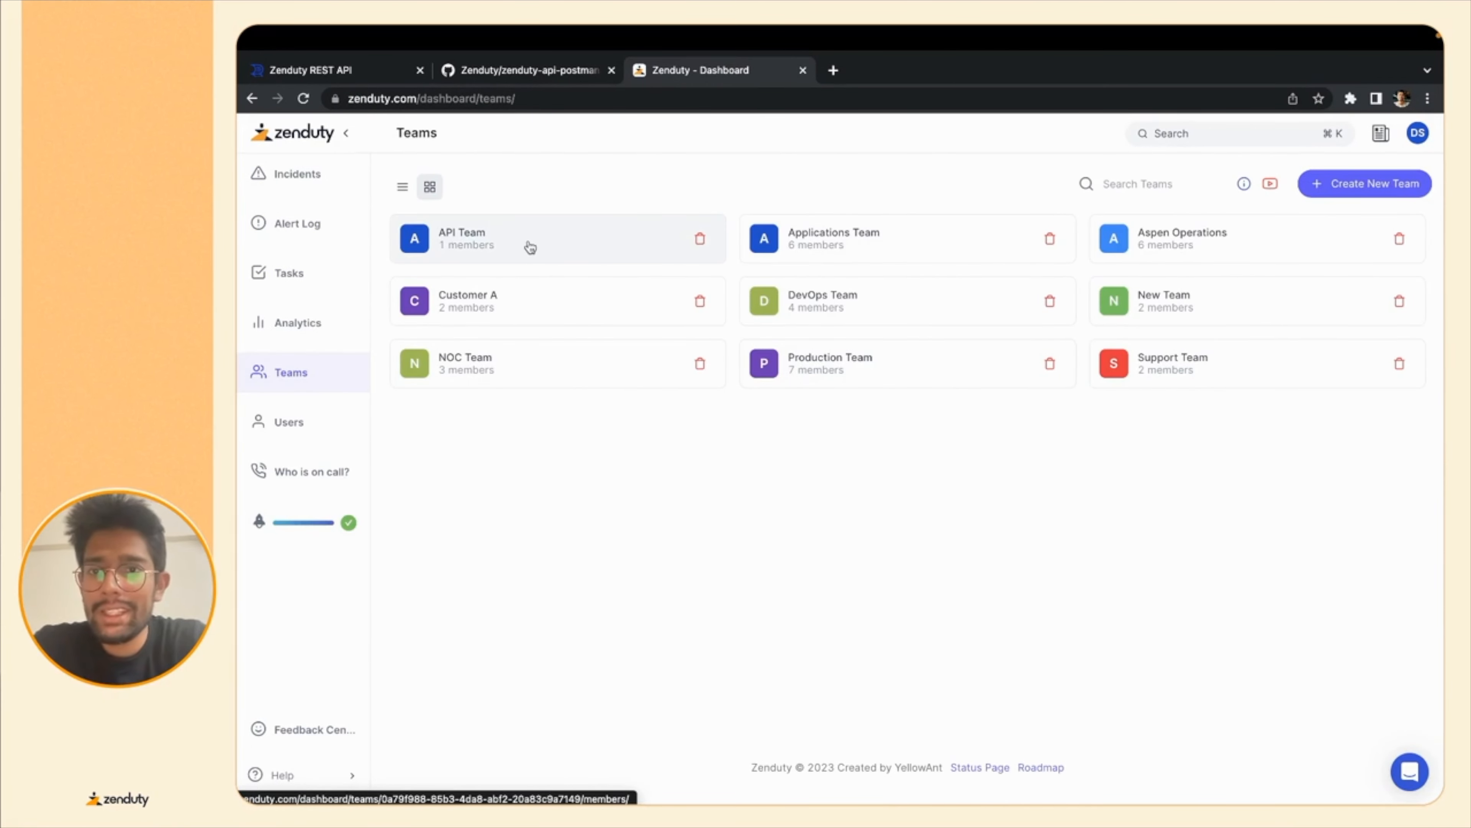
pyautogui.click(484, 255)
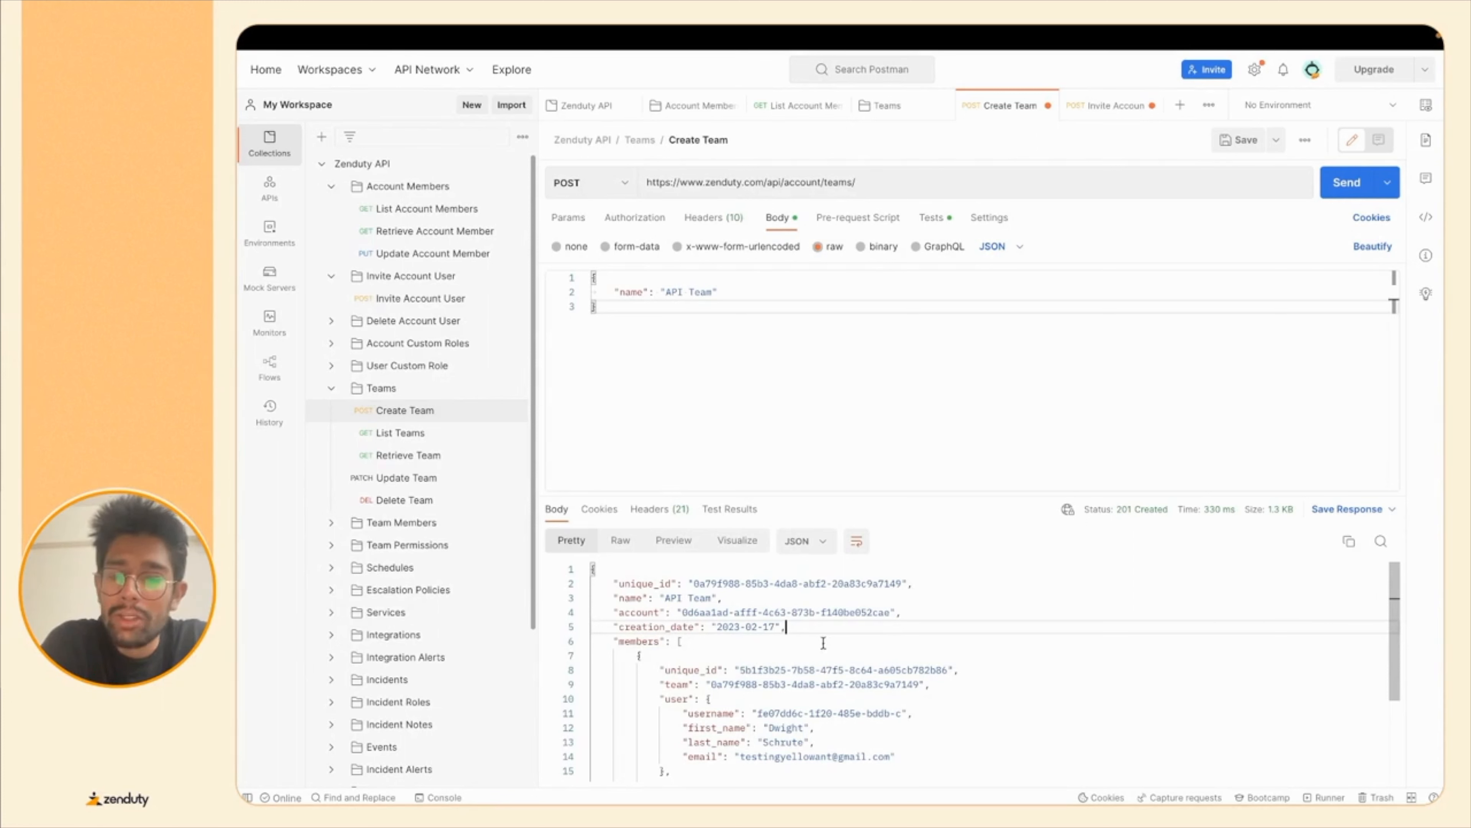
# - In Postman, copy the unique_id from the Create Team response into the "team" value of the Invite Account User body and send that request
pyautogui.moveTo(688, 583); pyautogui.dragTo(910, 584)
pyautogui.hotkey('ctrl', 'c')
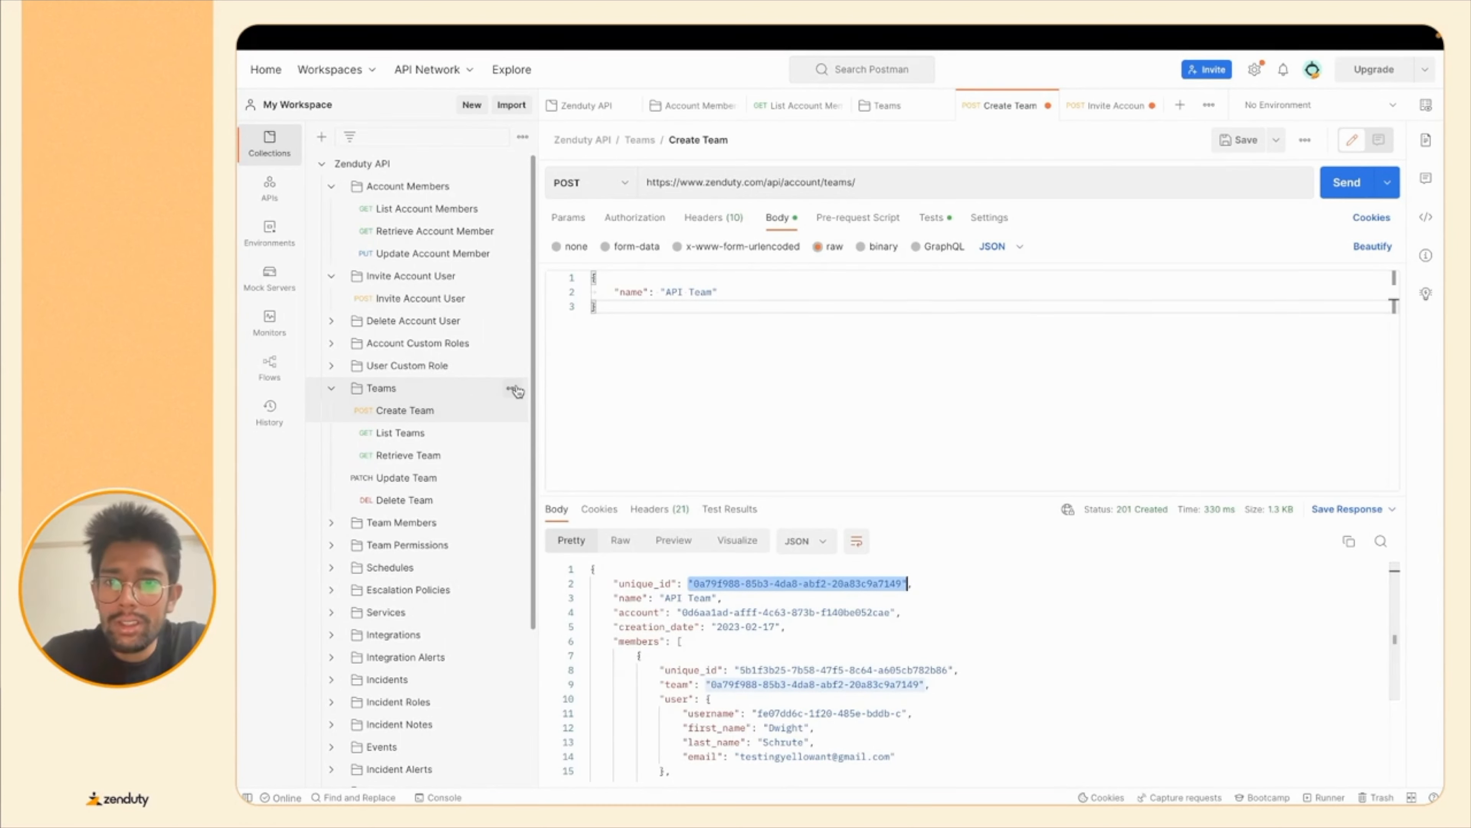
pyautogui.click(428, 299)
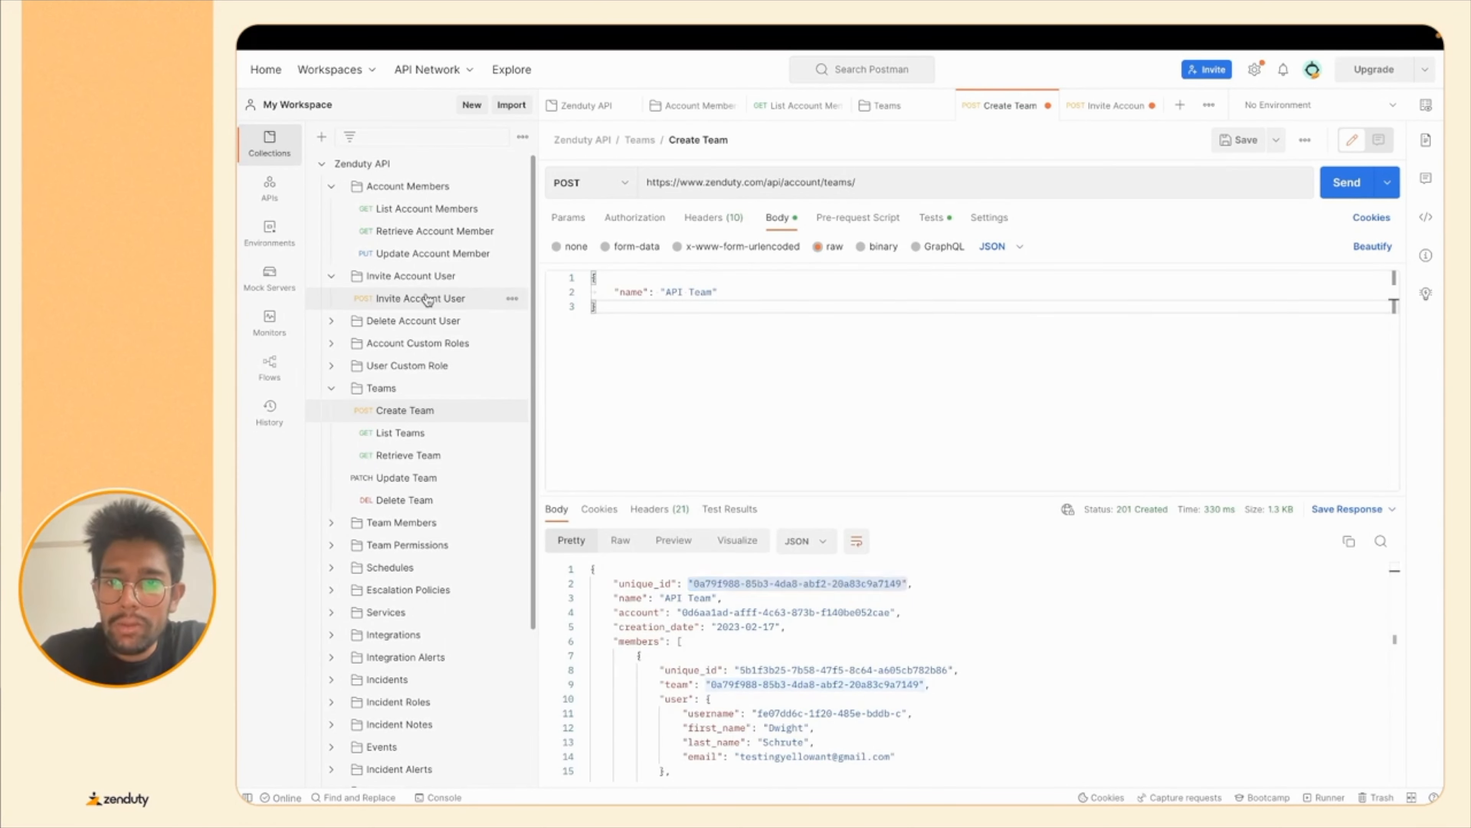
pyautogui.moveTo(663, 291); pyautogui.dragTo(724, 291)
pyautogui.hotkey('ctrl', 'v')
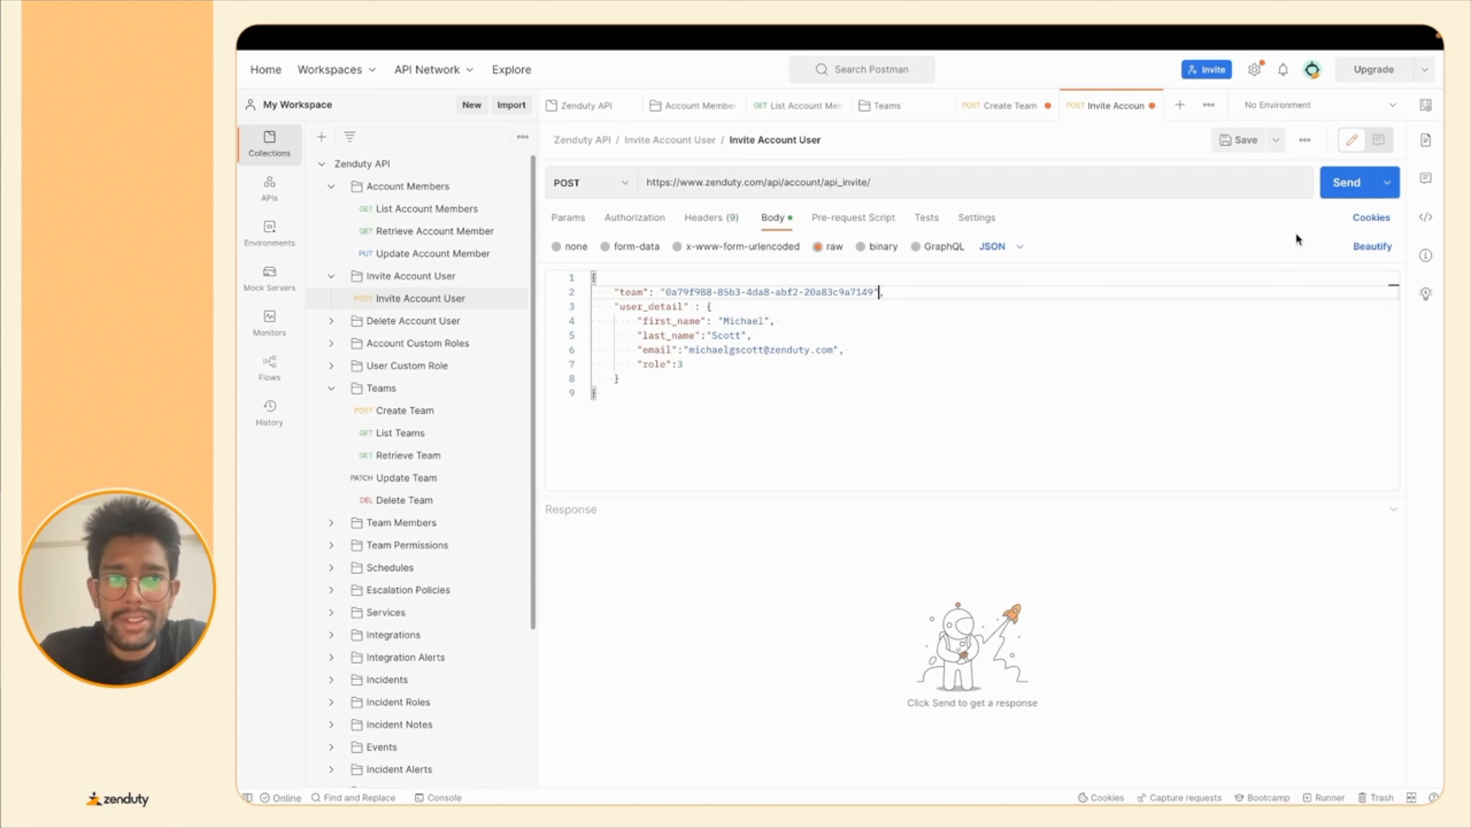
pyautogui.click(1352, 191)
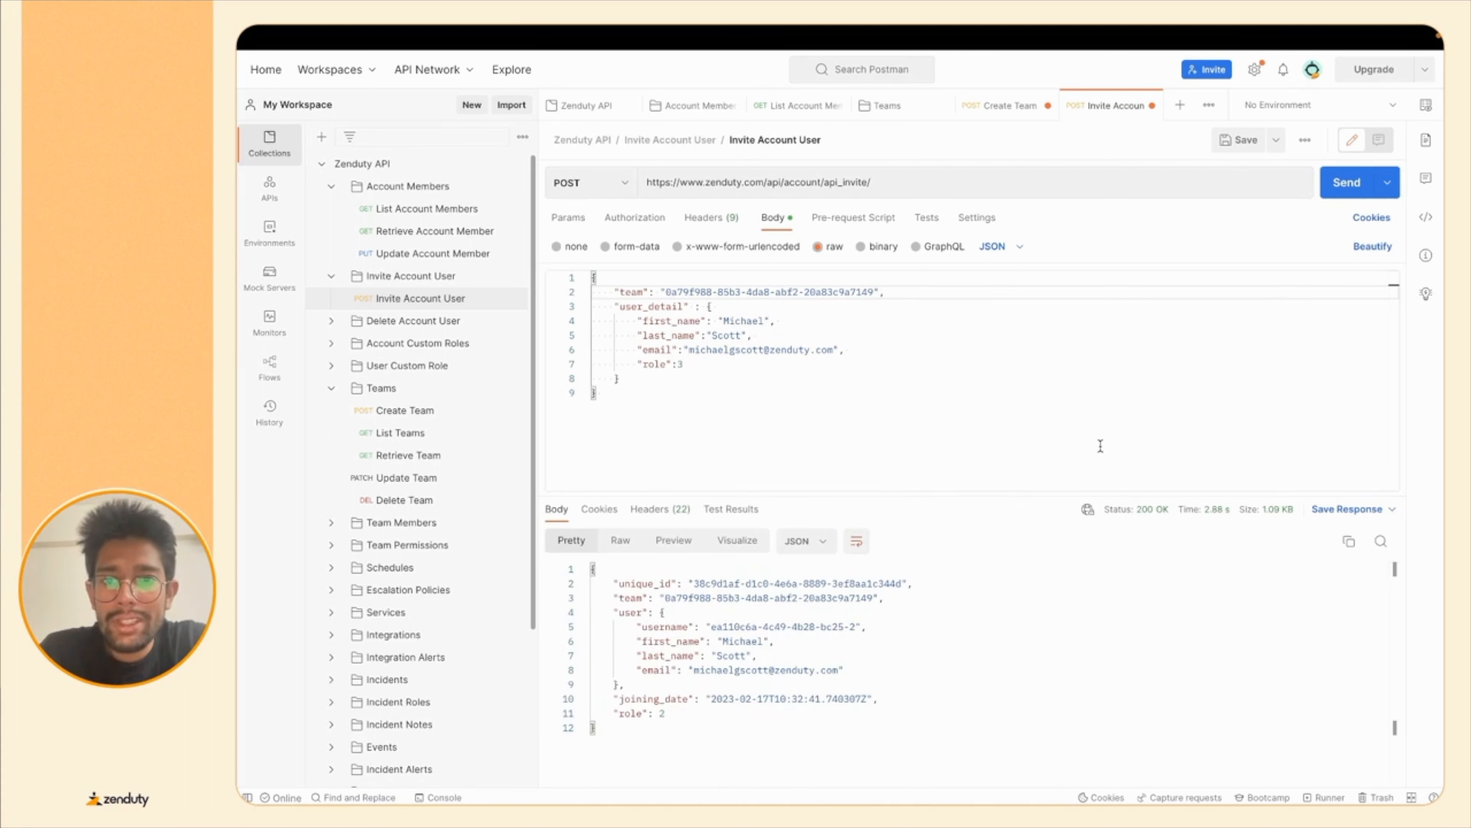
# - Switch back to the Zenduty dashboard and open API Team from the reloaded teams list to check its members
pyautogui.hotkey('ctrl', 'Left')
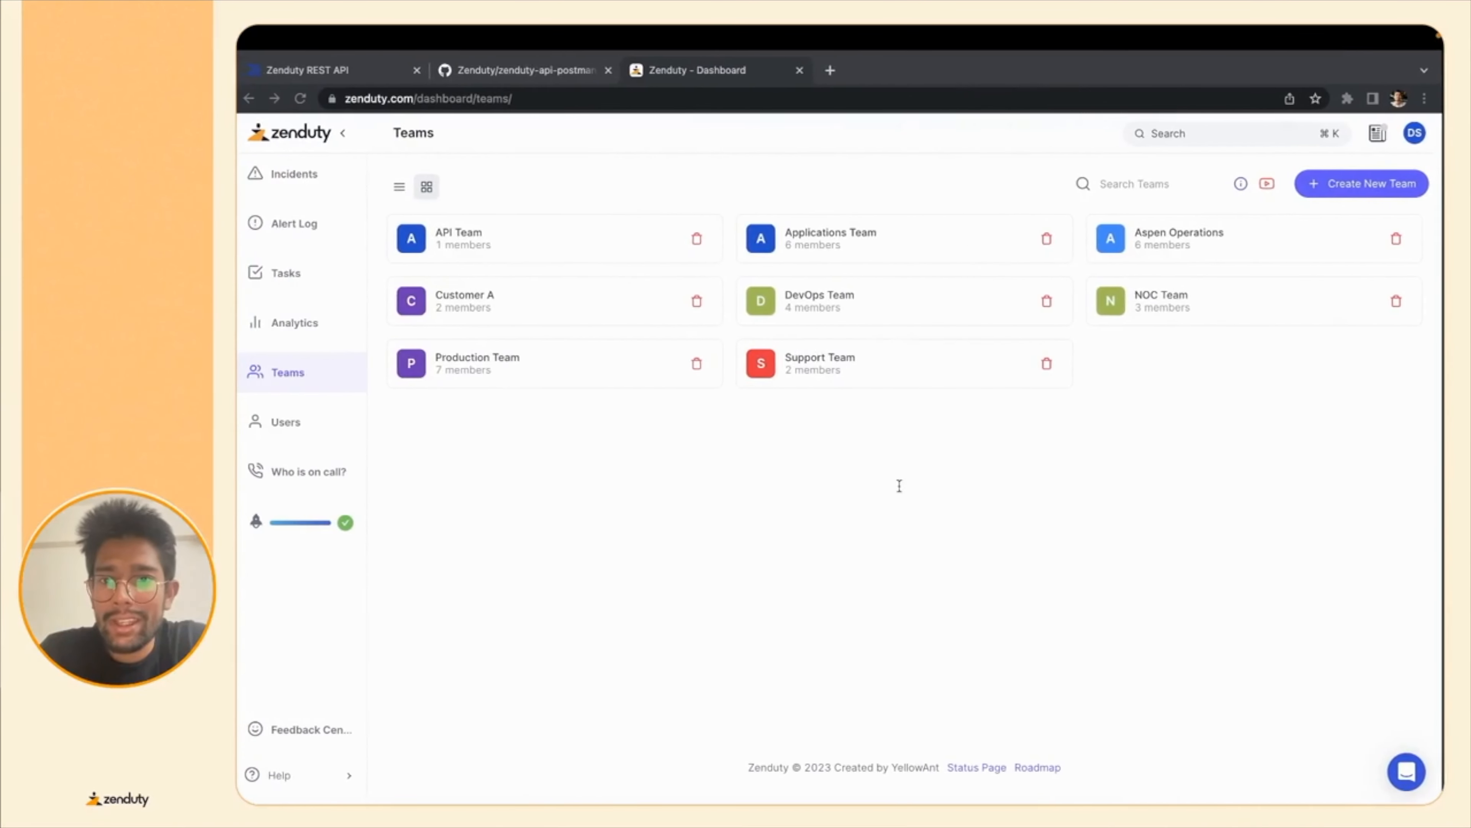
pyautogui.click(505, 241)
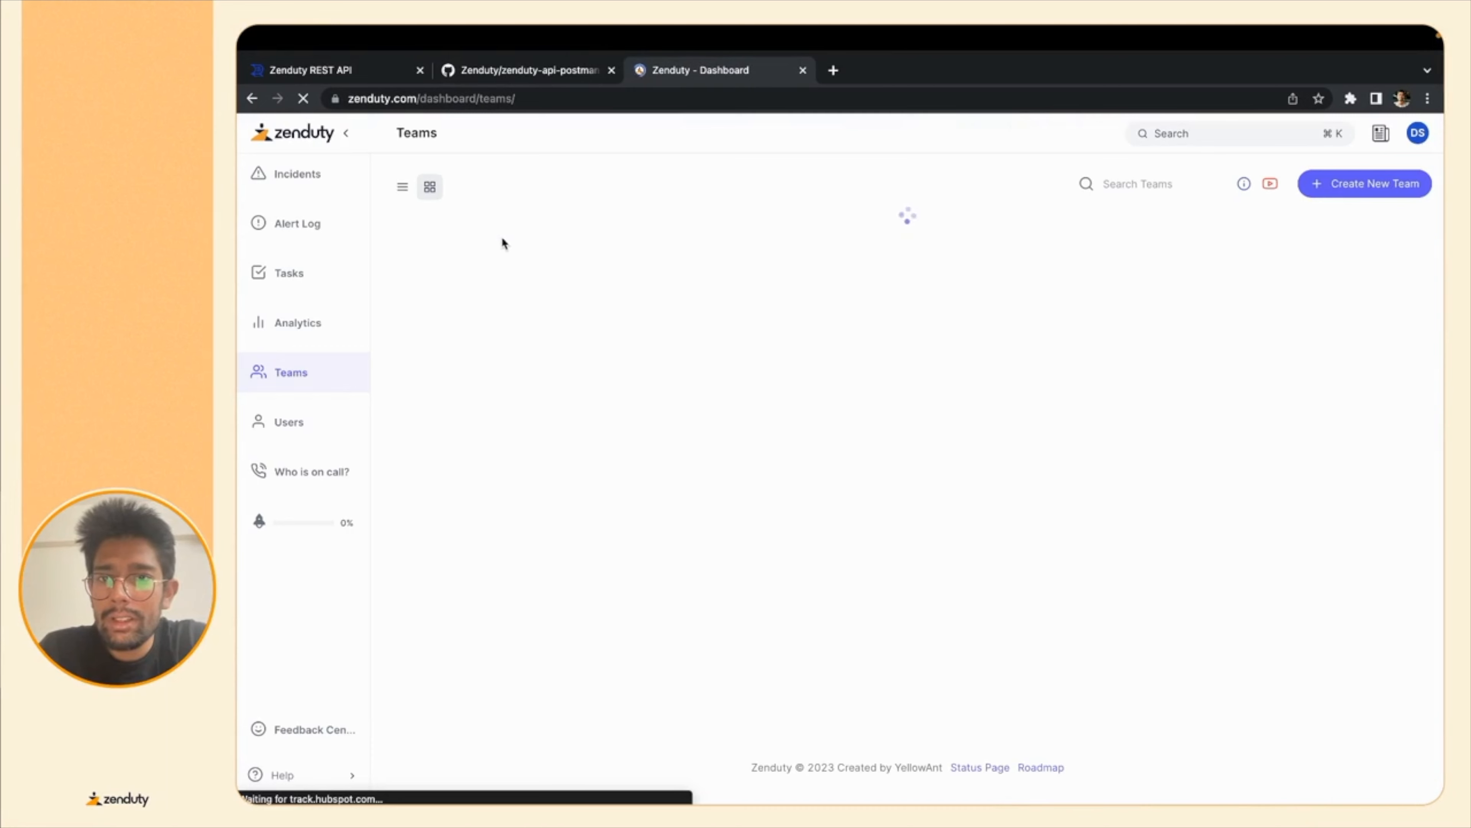
pyautogui.click(501, 243)
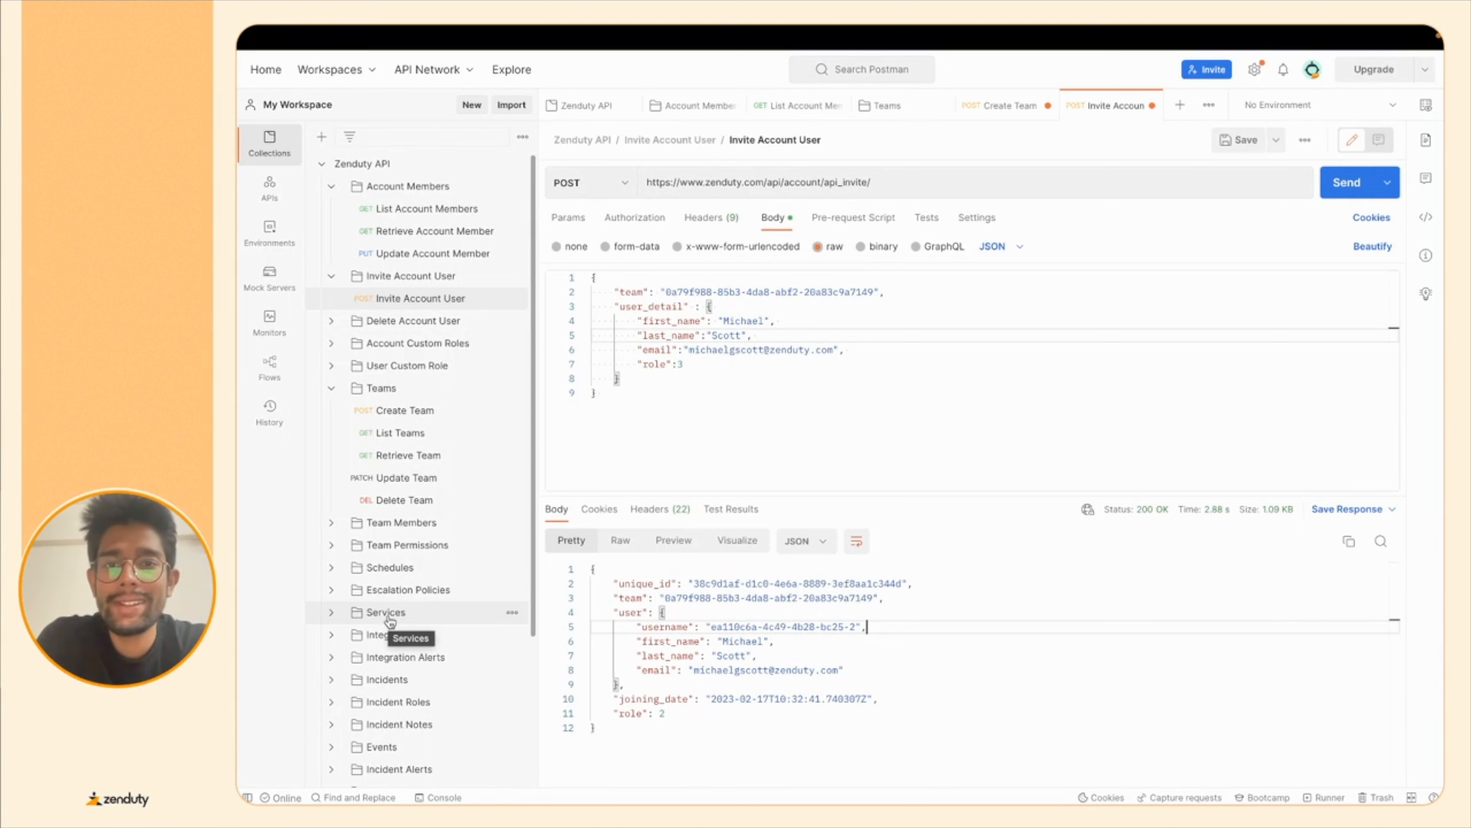
# - In Postman, open the "List details of who is On Call" request and replace {{team_id}} in its URL with 0a79f988-85b3-4da8-abf2-20a83c9a7149, without quotation marks
pyautogui.scroll(-3, 390, 622)
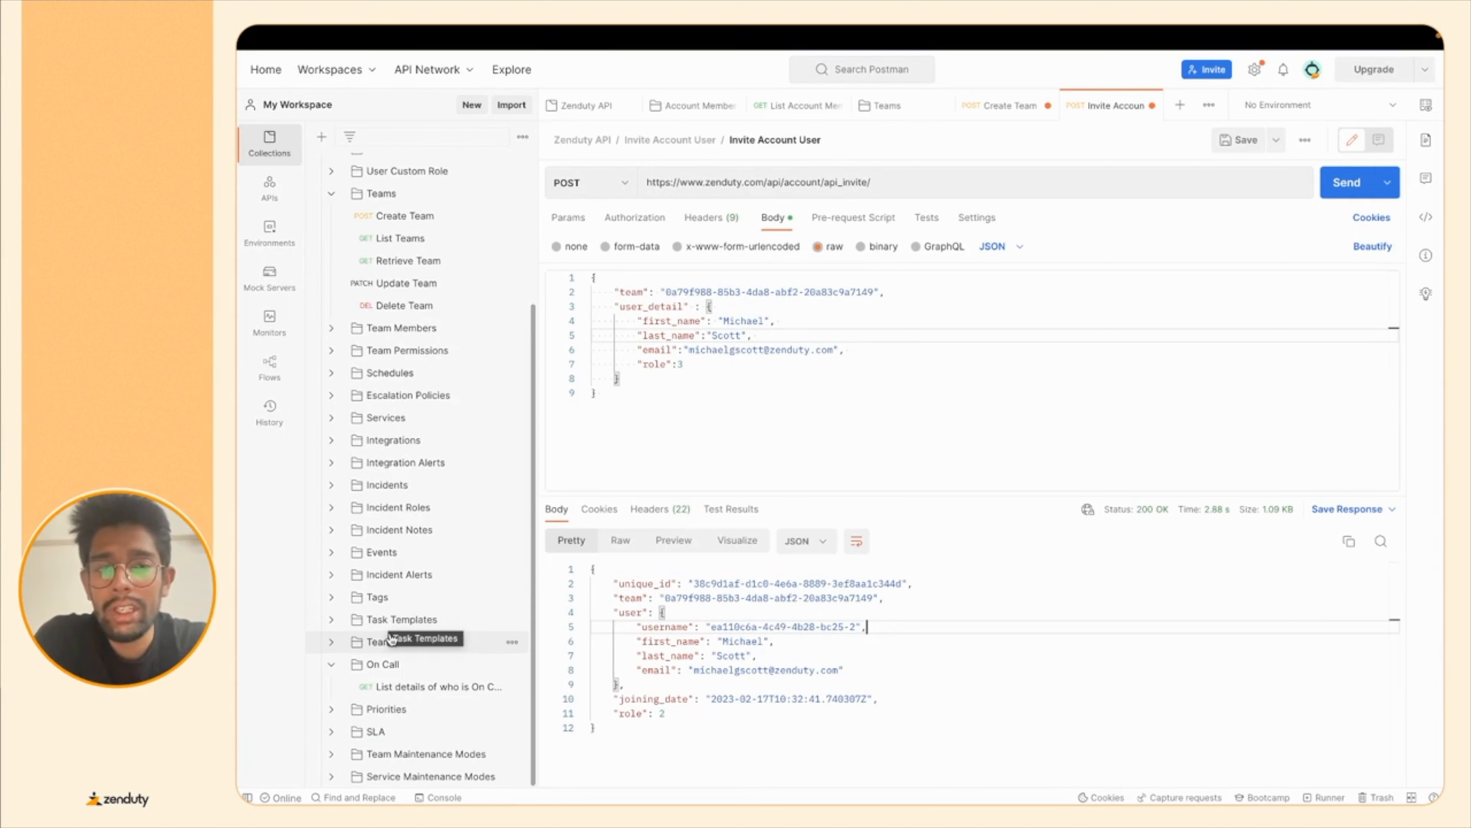
pyautogui.click(408, 687)
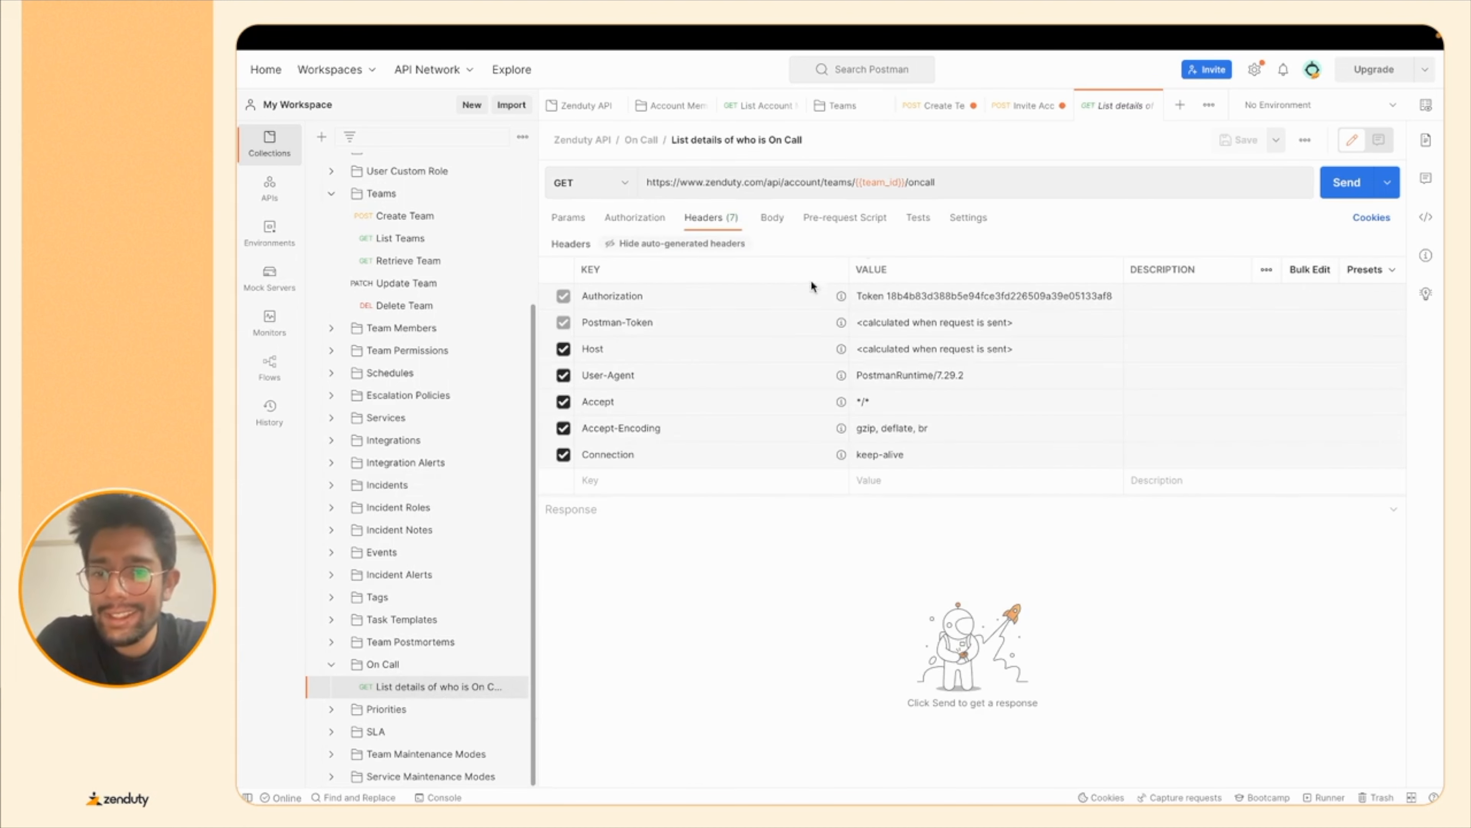
pyautogui.moveTo(904, 178); pyautogui.dragTo(856, 184)
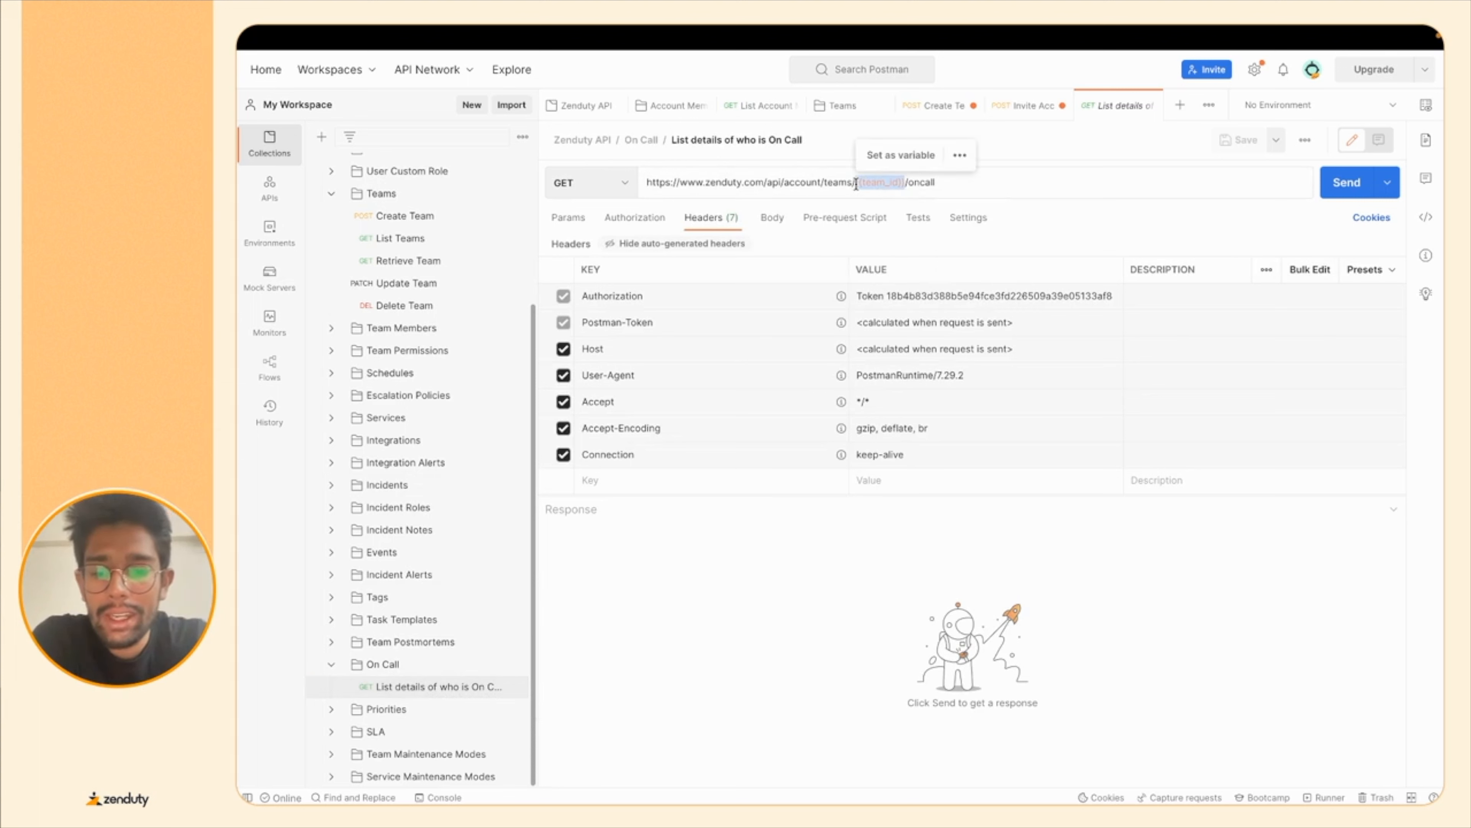
pyautogui.write('0a79f988-85b3-4da8-abf2-20a83c9a7149')
pyautogui.press('BackSpace')
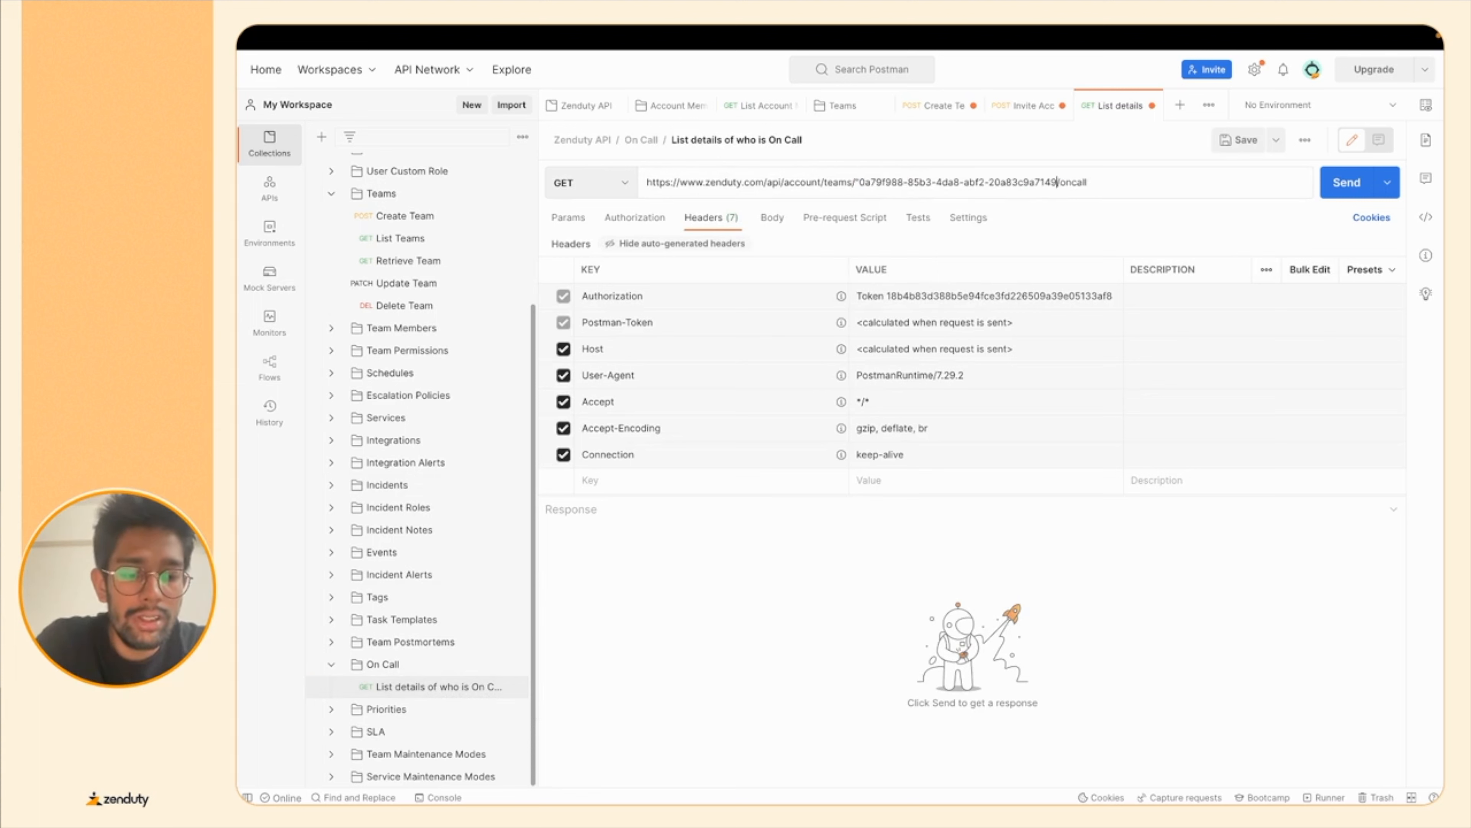
pyautogui.press('BackSpace')
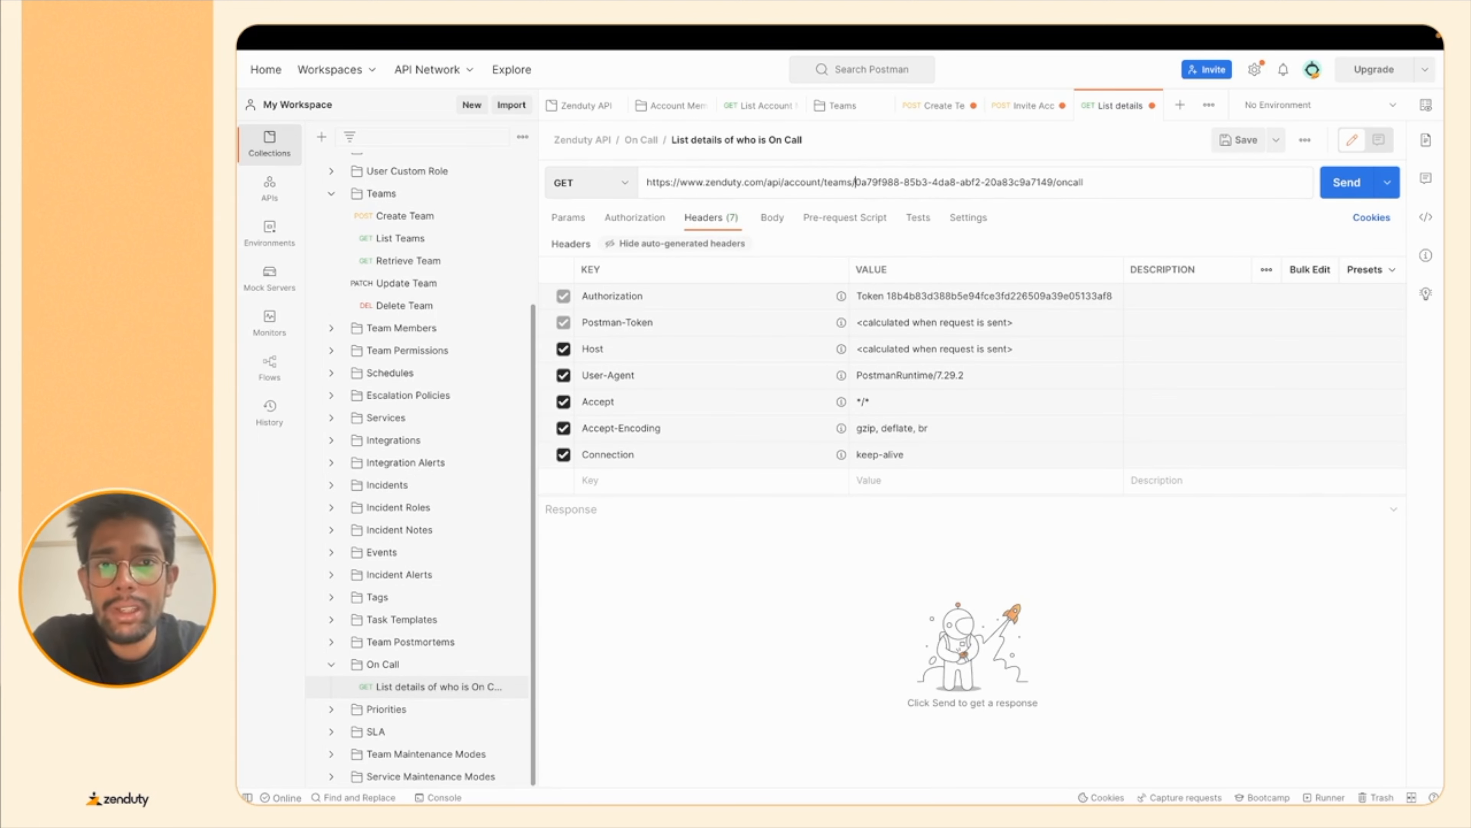
# - Send the on-call details request and review the escalation policy, team and users in the response body
pyautogui.click(1342, 190)
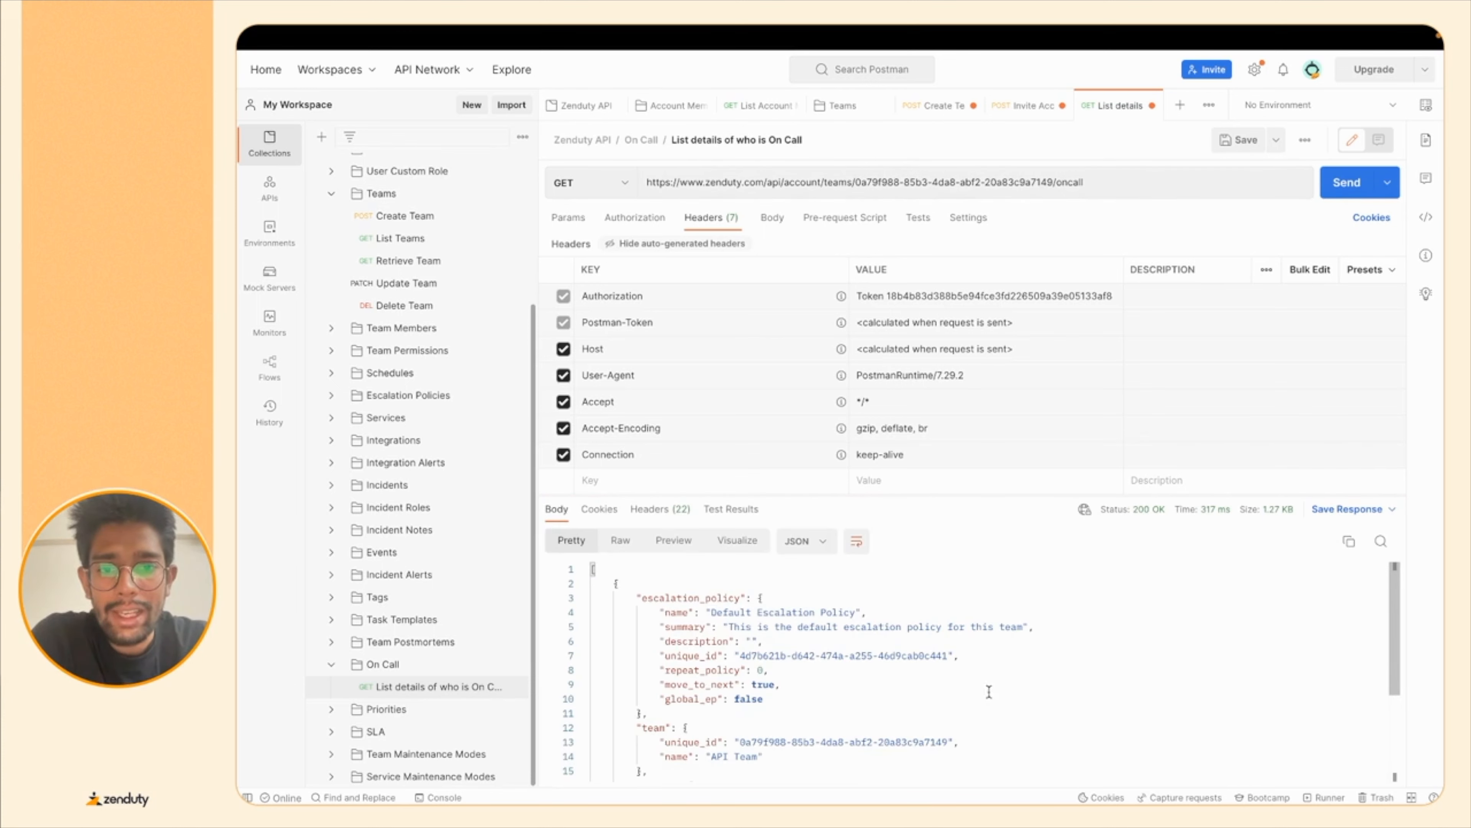
pyautogui.scroll(-2, 987, 690)
pyautogui.scroll(-2, 987, 690)
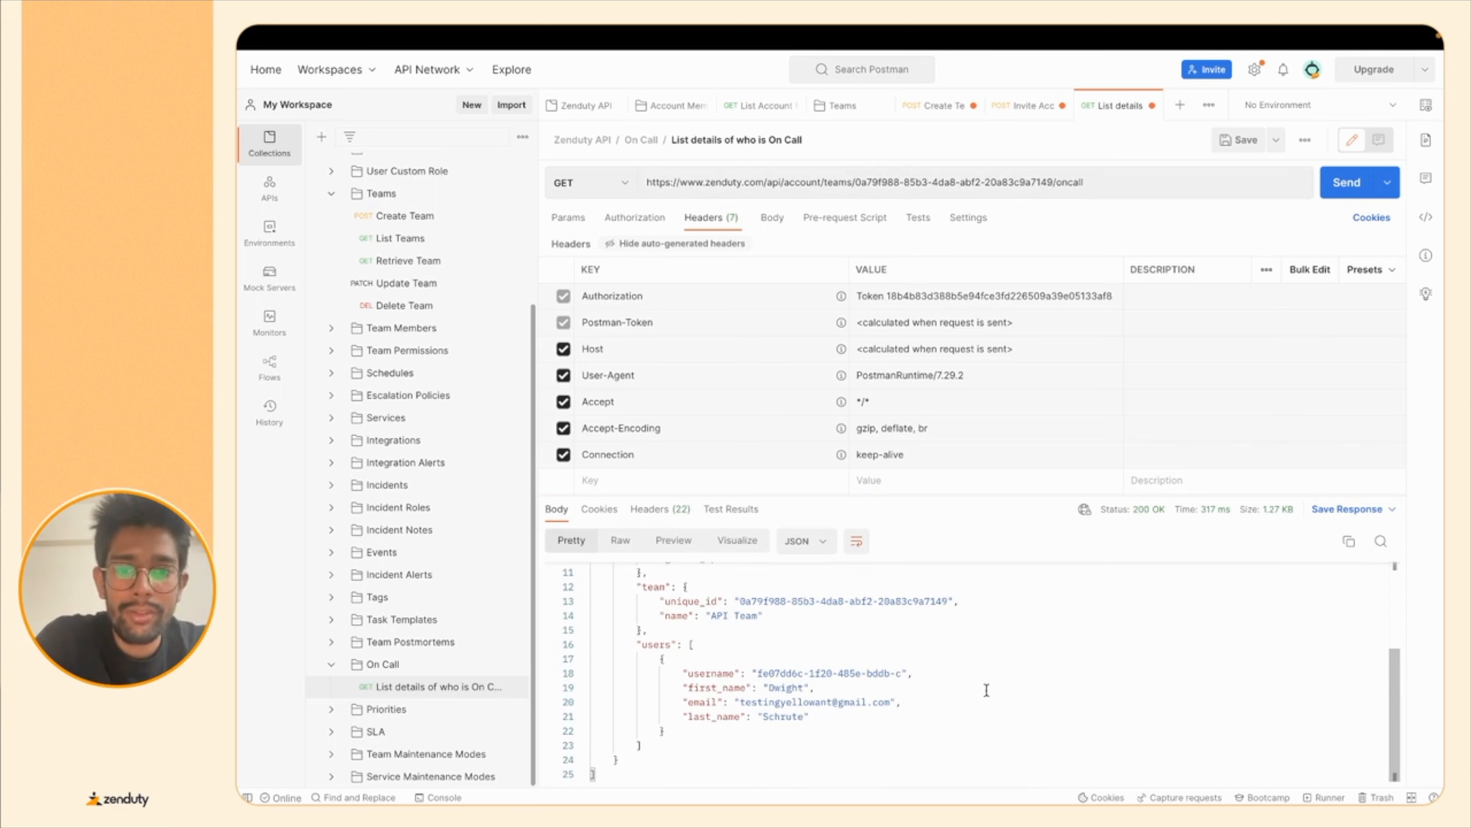
pyautogui.scroll(4, 987, 690)
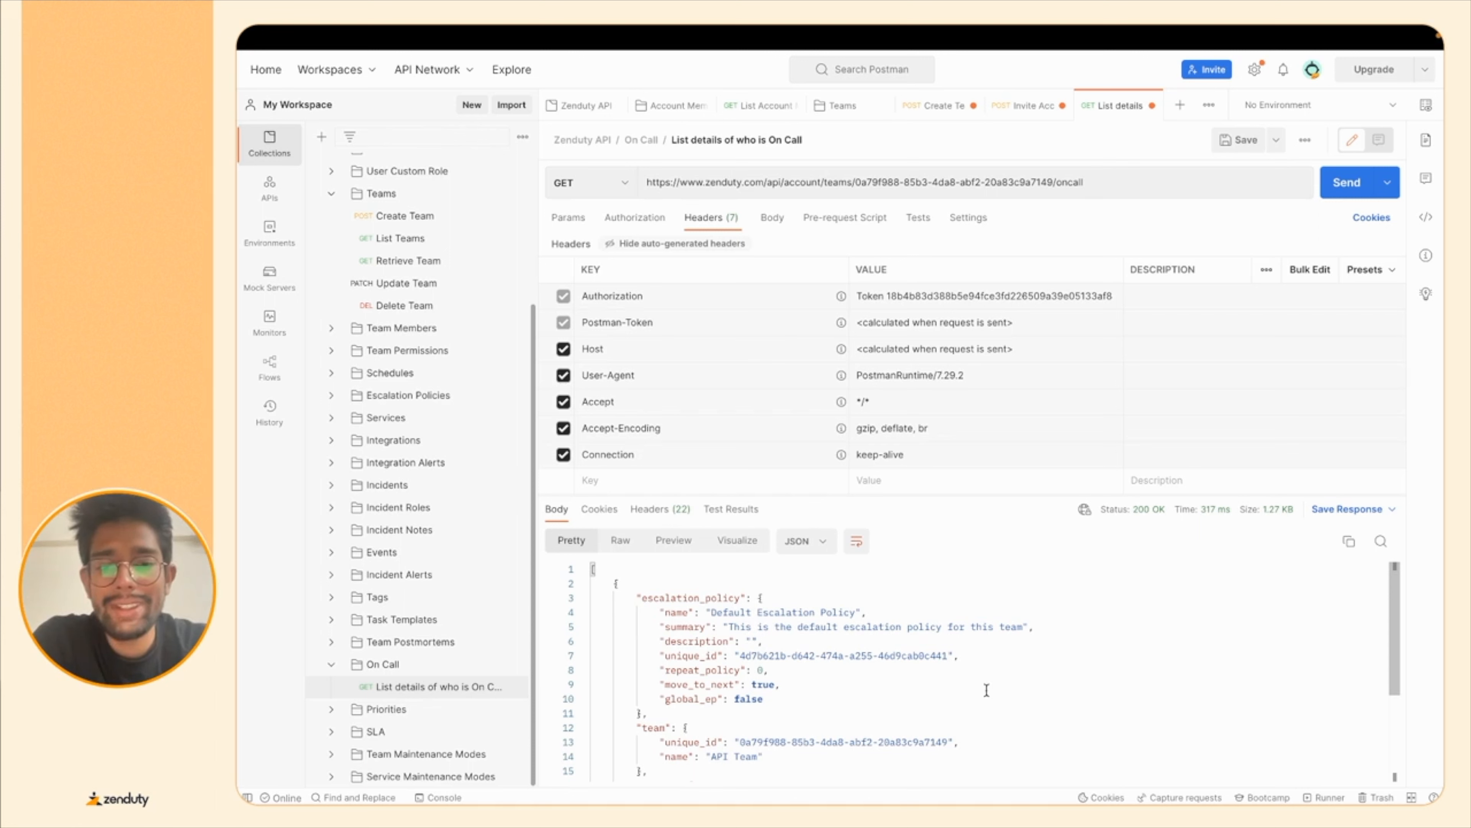
pyautogui.scroll(-4, 987, 690)
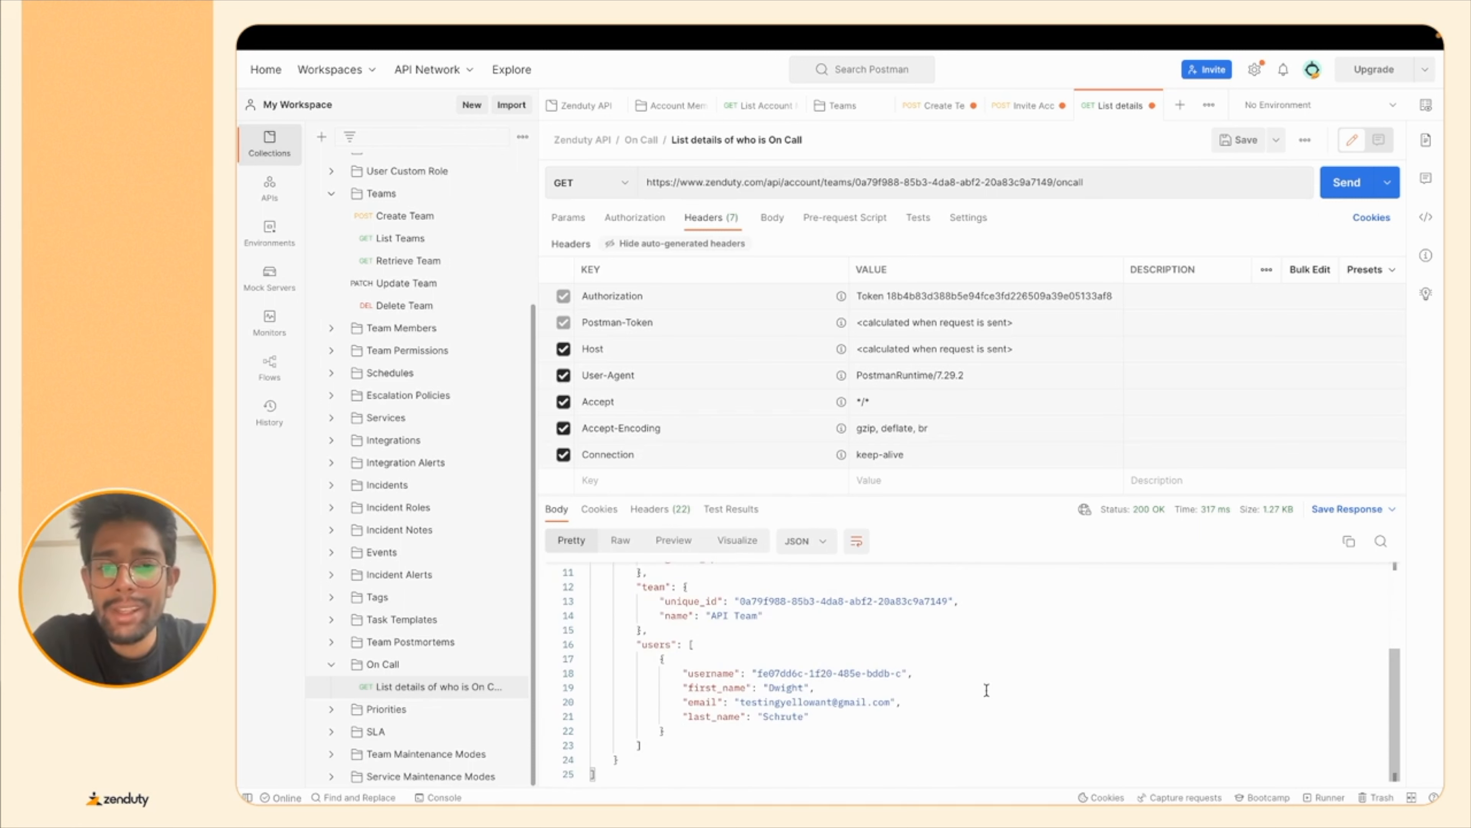